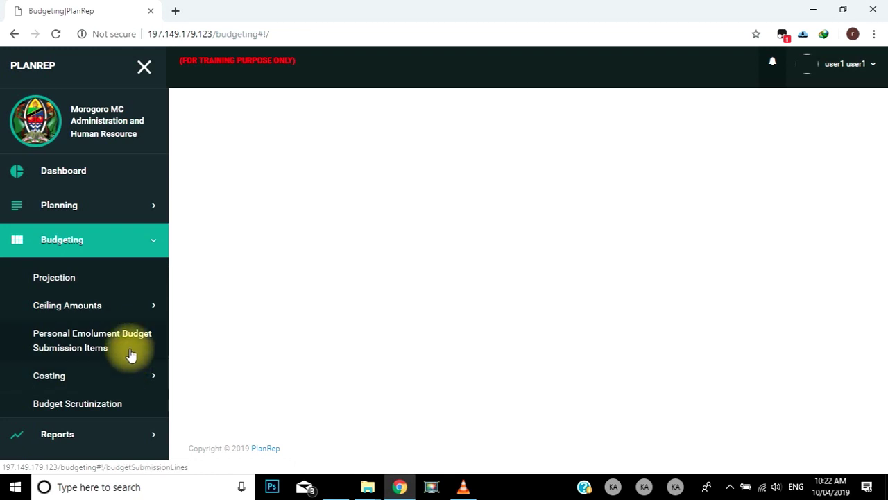
- Open the Personal Emolument Budget Submission Items page and pick financial year 2019/20
click(131, 355)
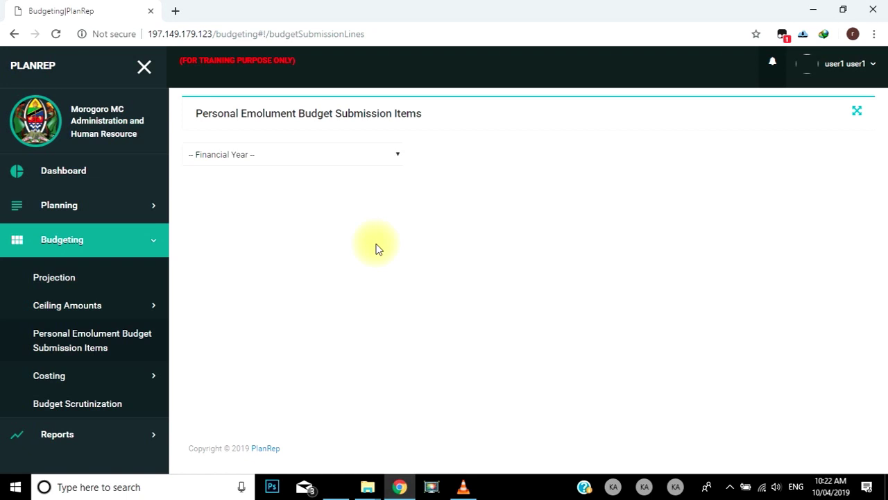
click(394, 157)
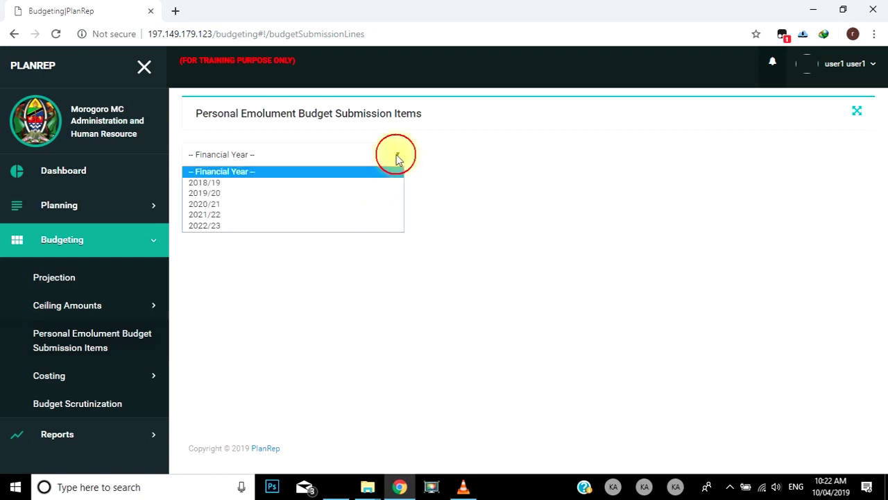
click(363, 194)
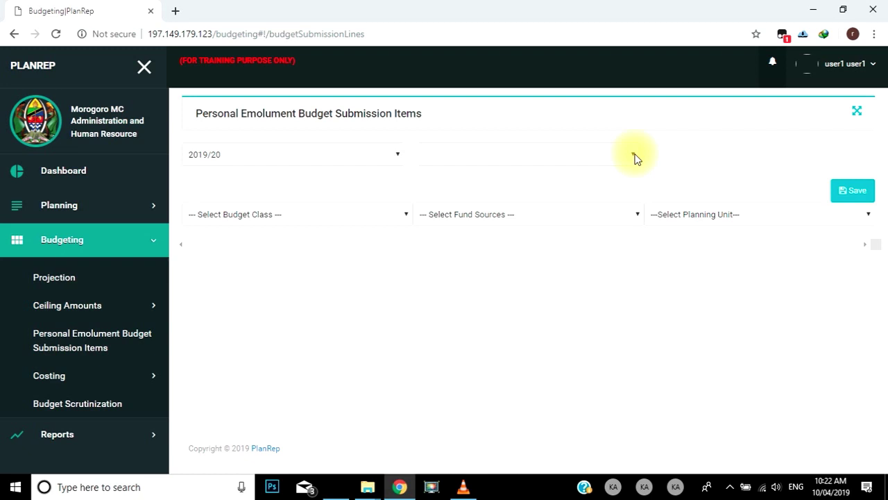
- Keep financial year 2019/20 and select Form No. 8c: Existing employees on Payroll
click(634, 156)
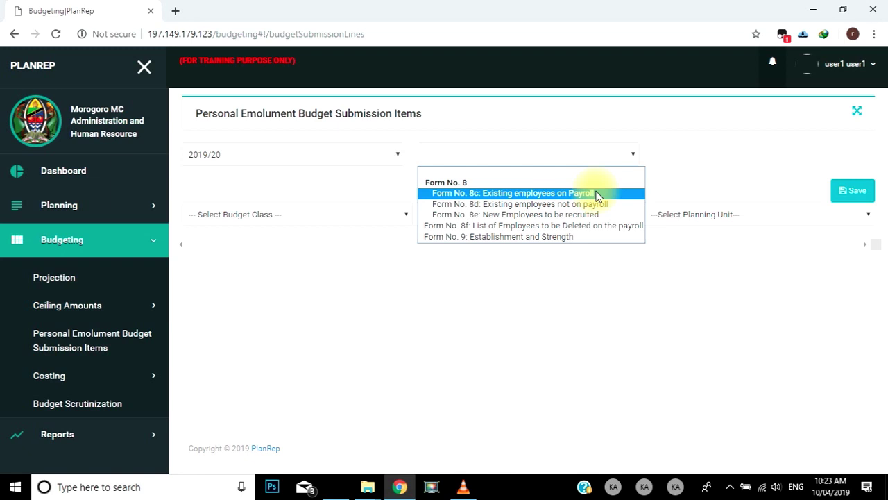
click(401, 154)
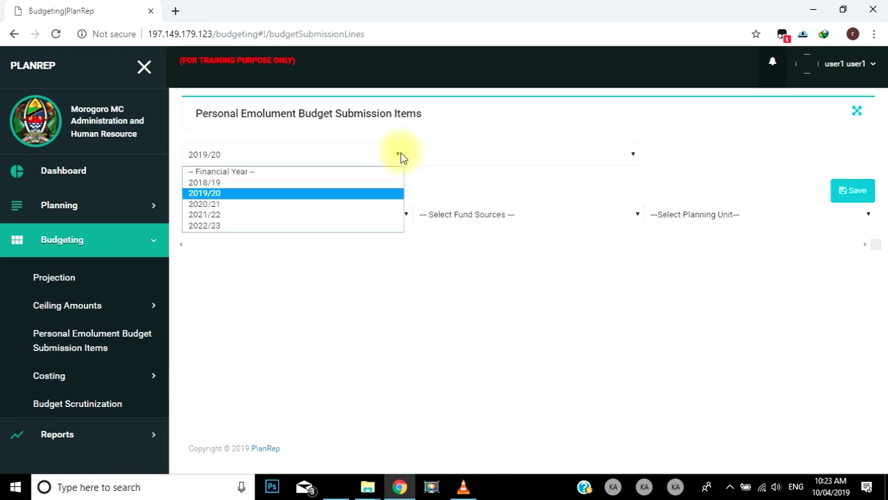
click(354, 191)
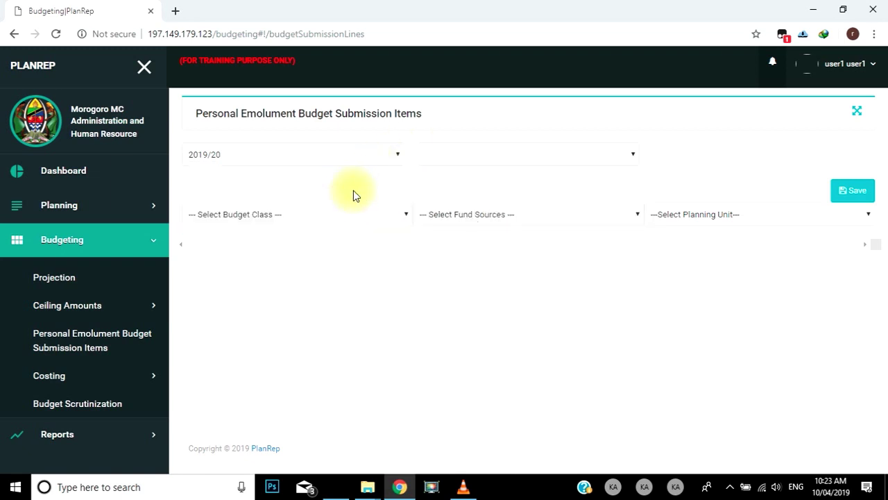
click(630, 151)
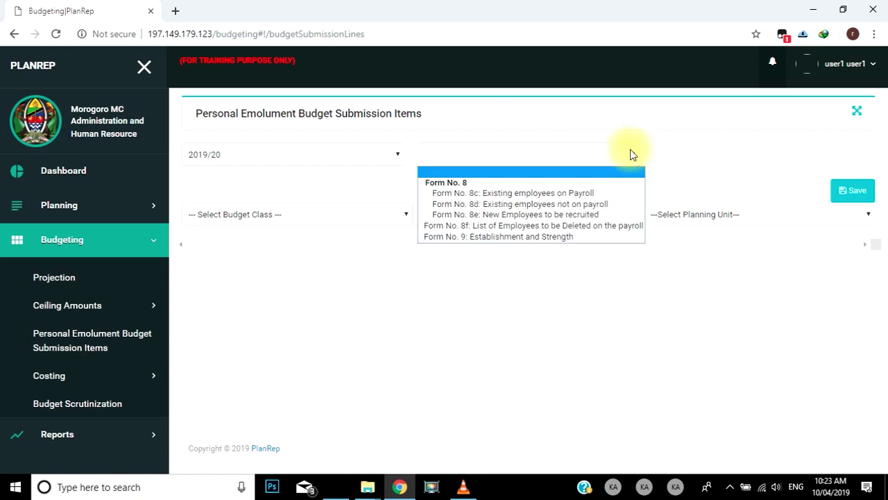
click(571, 195)
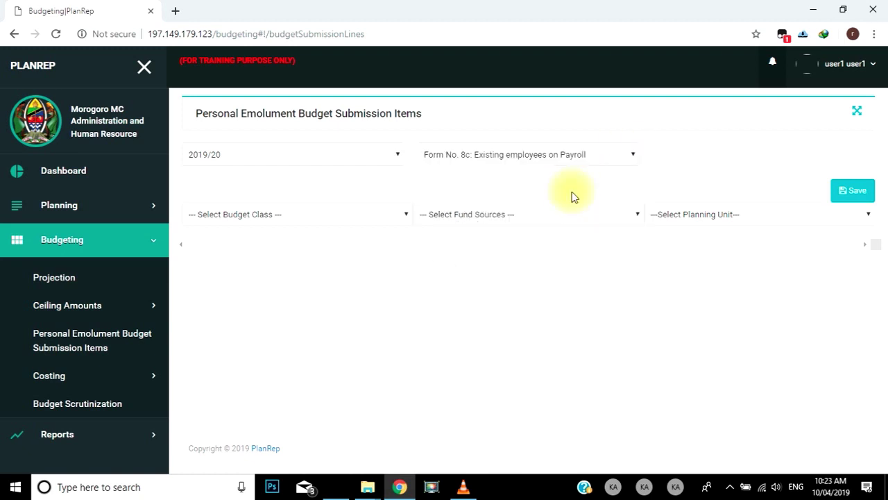
- Try budget class Recurrent - PE Own Source, then switch to Recurrent - PE Grants
click(407, 216)
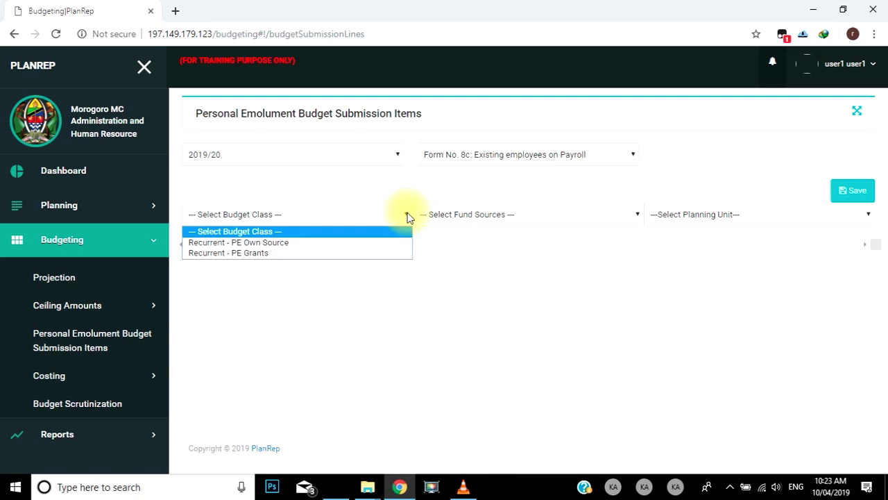
click(332, 243)
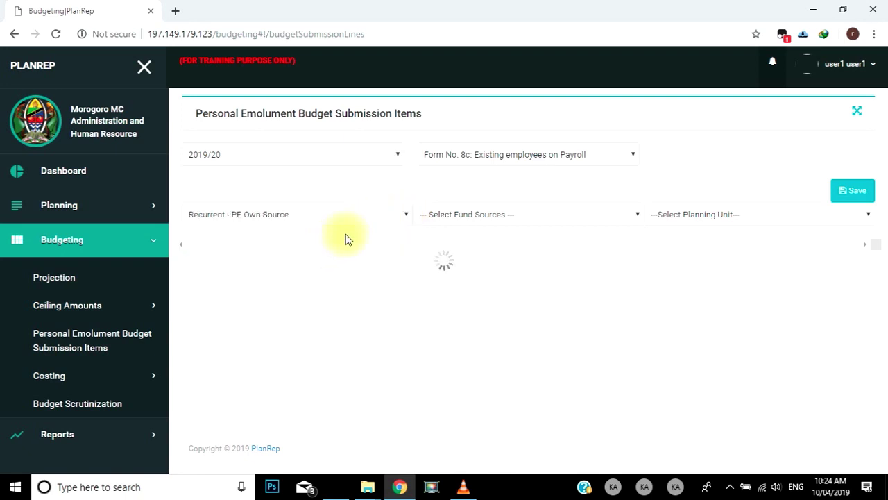
click(408, 217)
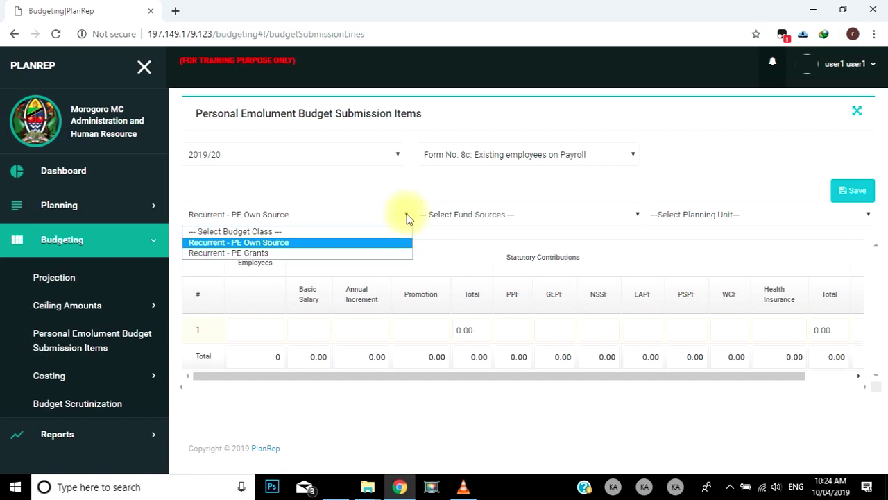
click(362, 253)
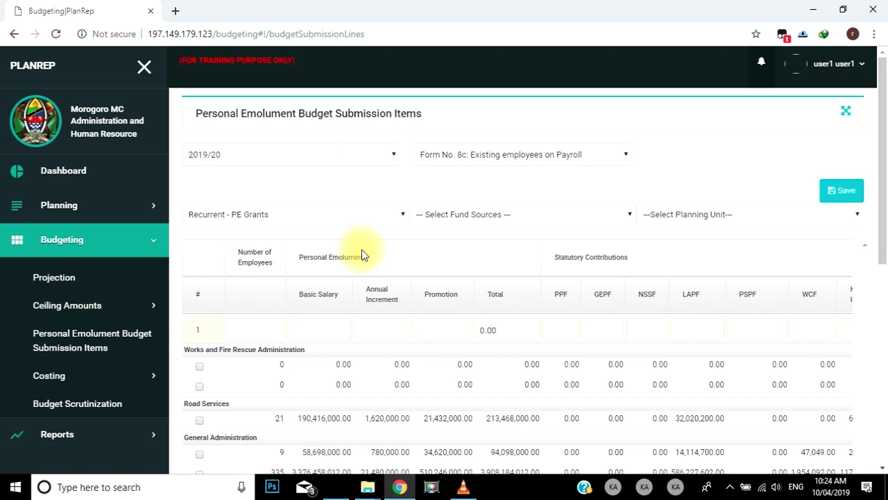
click(404, 217)
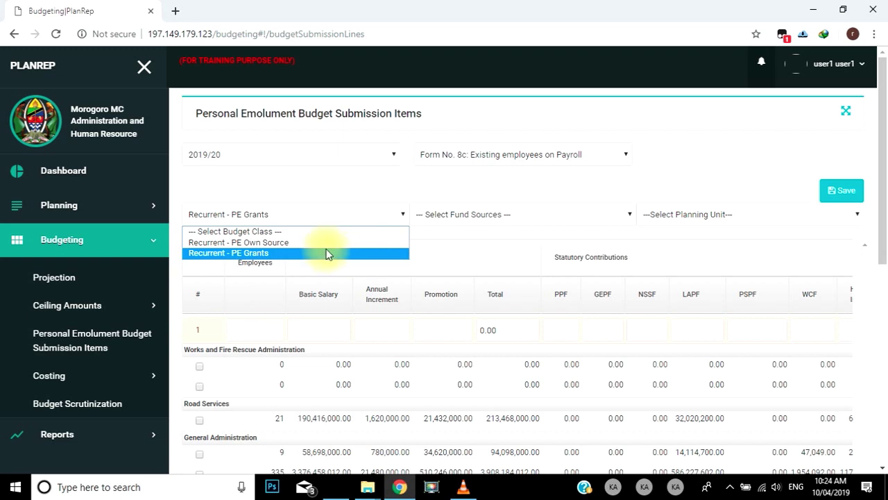
- Keep budget class Recurrent - PE Grants and set the fund source to PE Grants
click(329, 254)
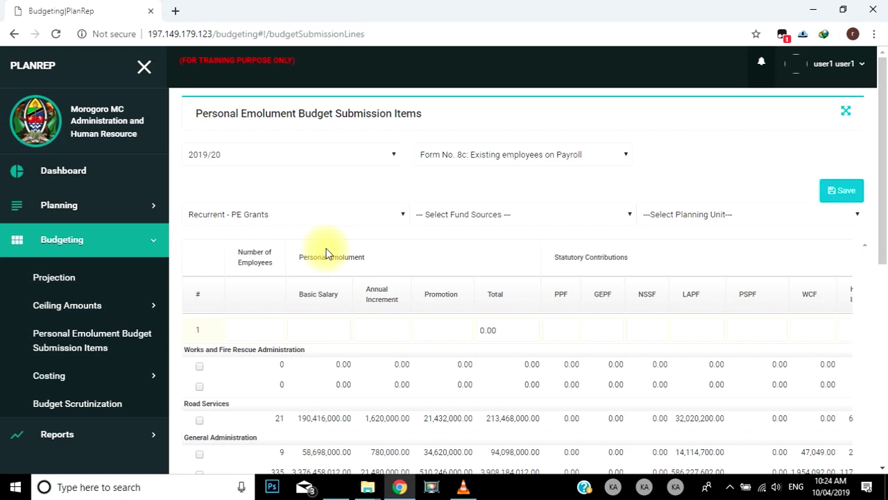
click(629, 214)
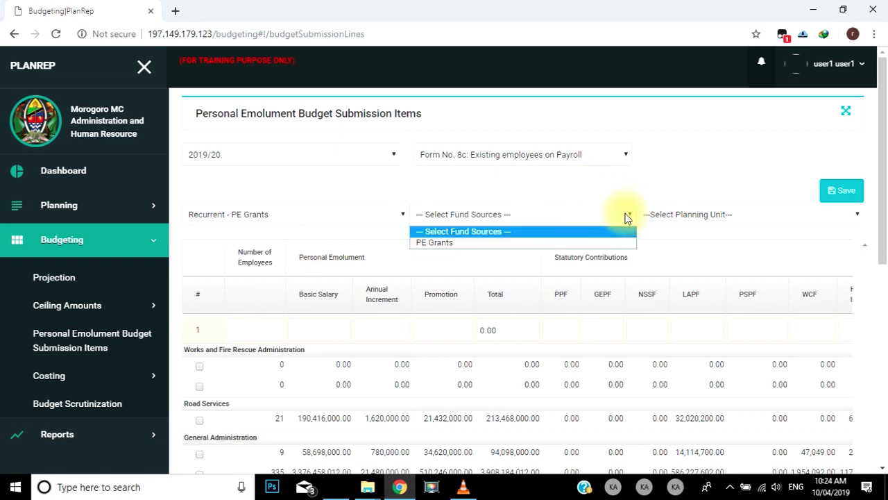
click(565, 242)
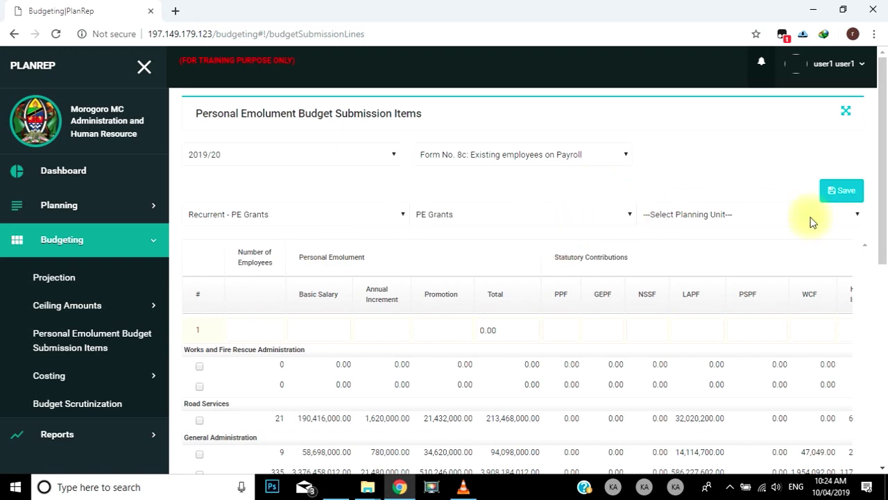
- Choose planning unit [500B] - Human Resource Operations, adding an entry row totalling 0.00
click(858, 218)
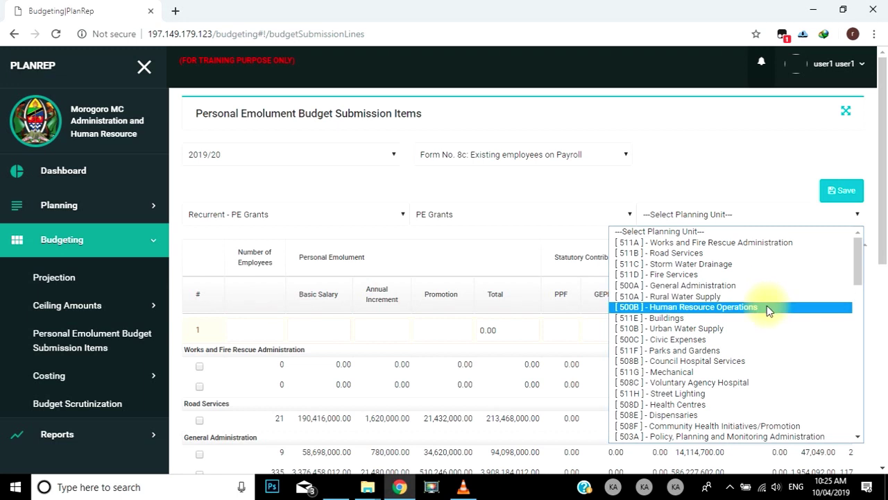
click(767, 308)
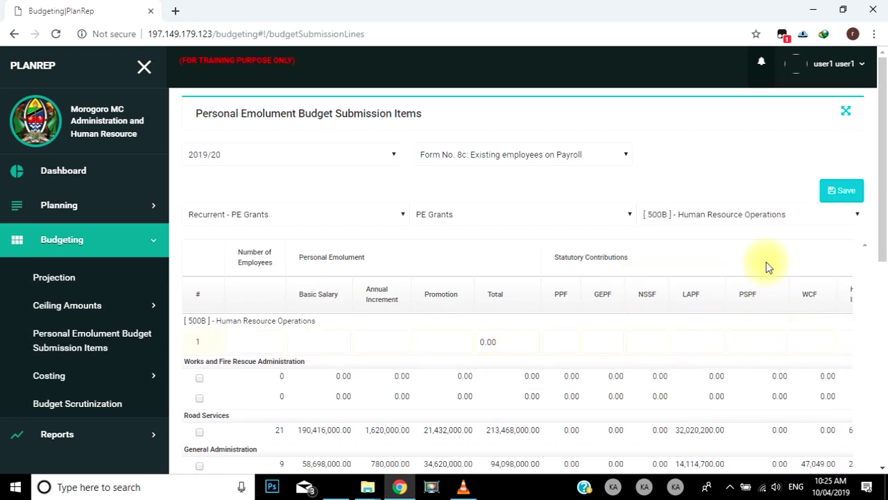
click(883, 216)
drag(883, 216, 886, 238)
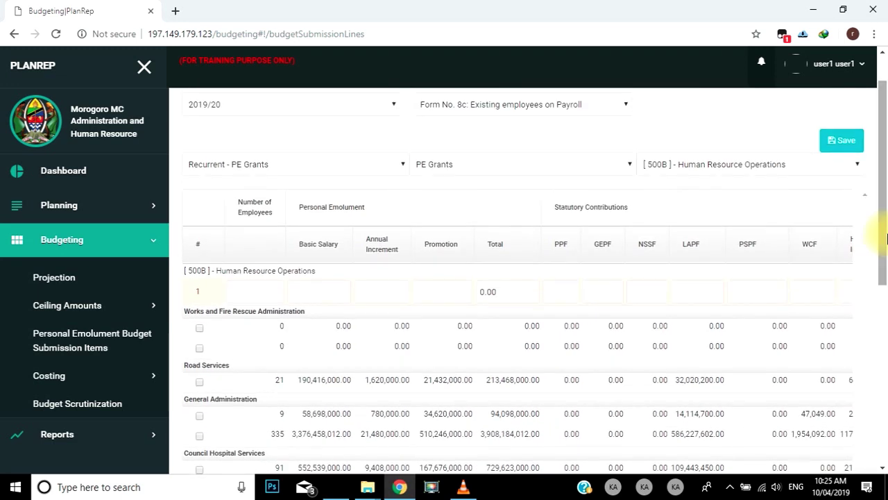
click(861, 170)
click(580, 183)
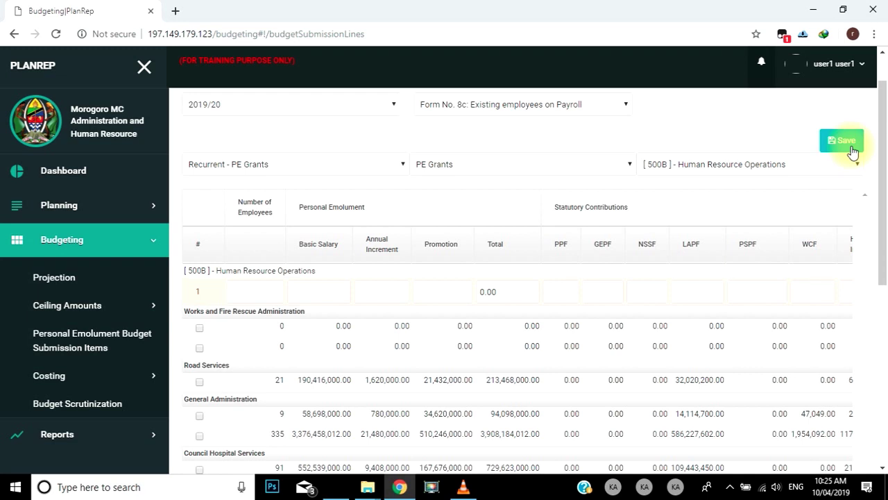
- Save the Human Resource Operations PE items and review the table rows and totals
click(853, 152)
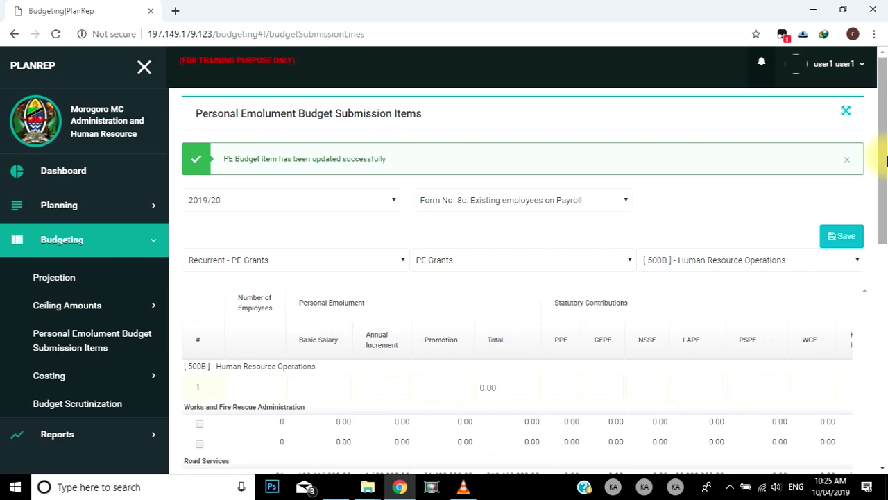
drag(887, 161, 886, 262)
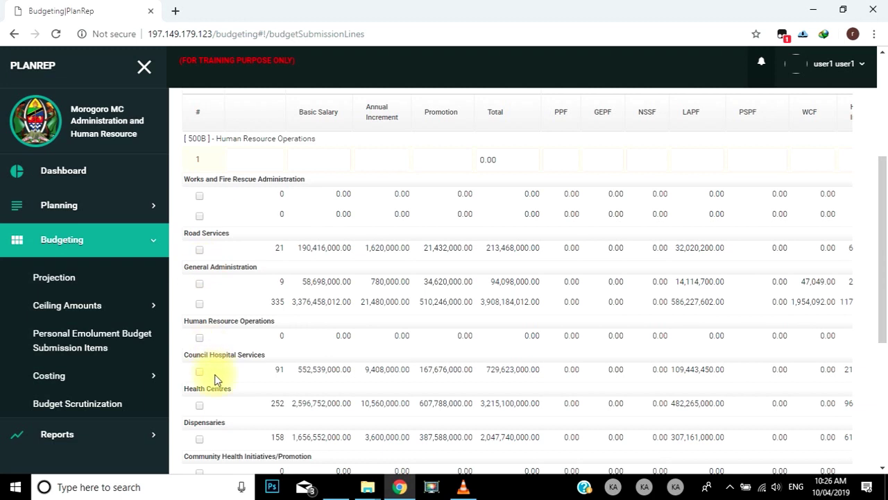
drag(880, 294, 885, 410)
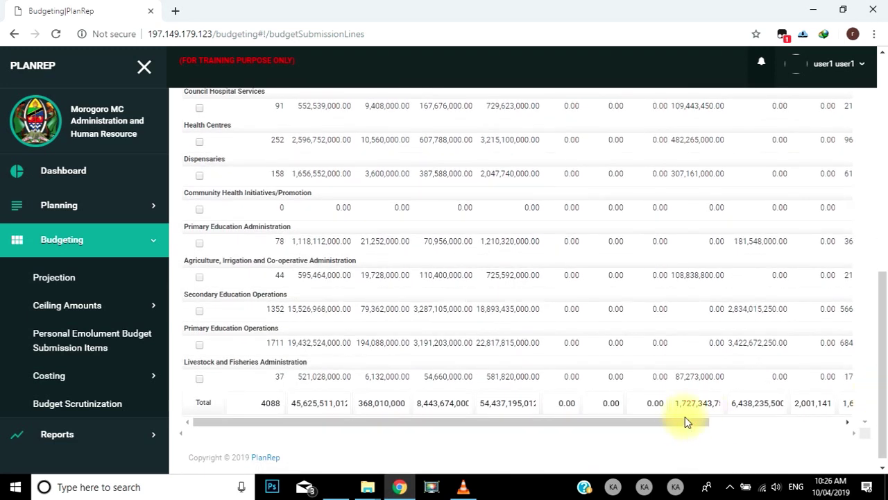
drag(692, 425, 671, 422)
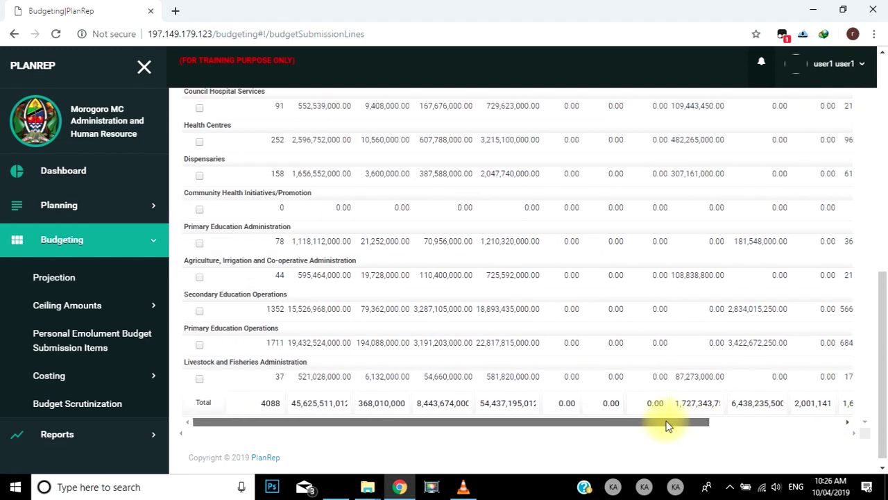
drag(884, 343, 886, 230)
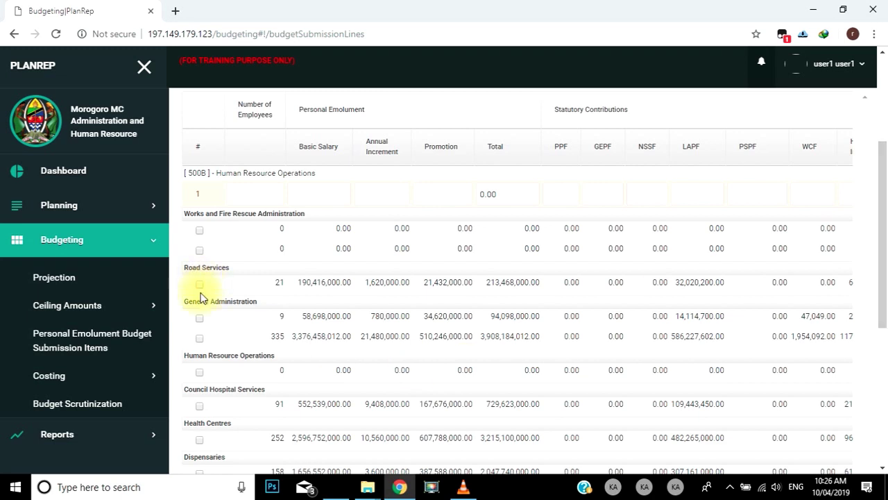
- Select the General Administration row with 9 employees and request its deletion
click(200, 321)
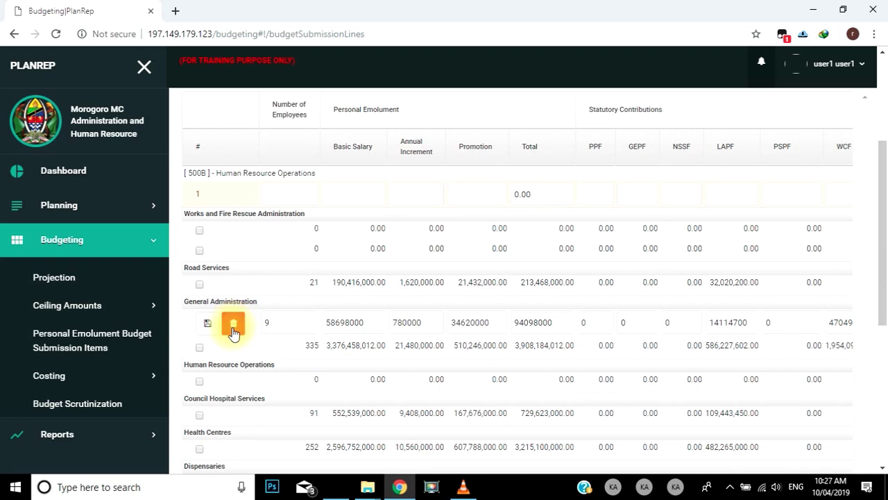
click(233, 326)
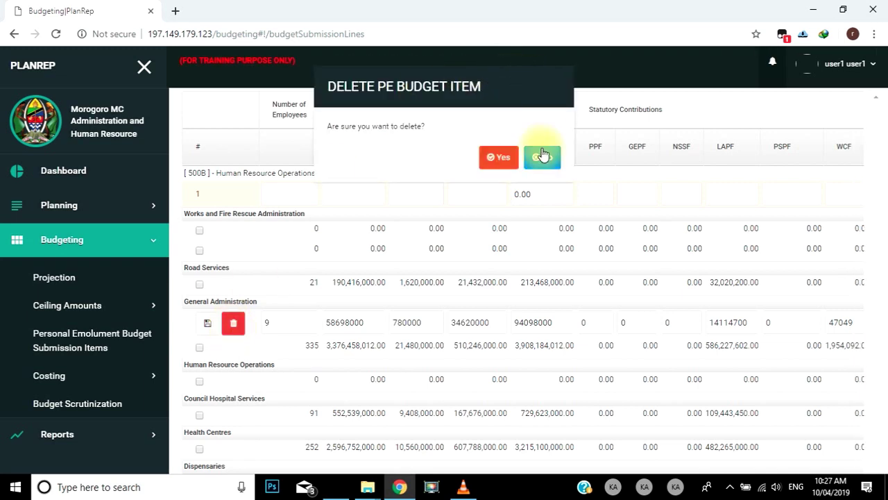
- Cancel deleting the General Administration item and bring up the Form No. list
click(538, 154)
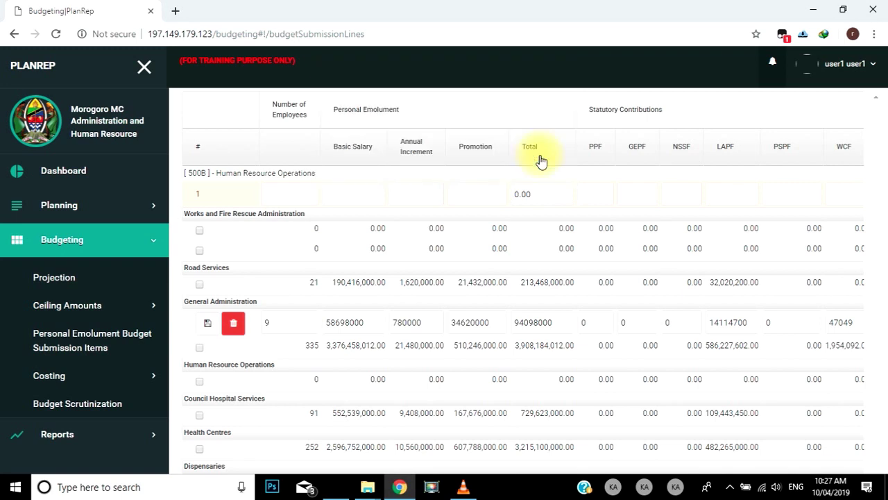
drag(878, 199, 887, 152)
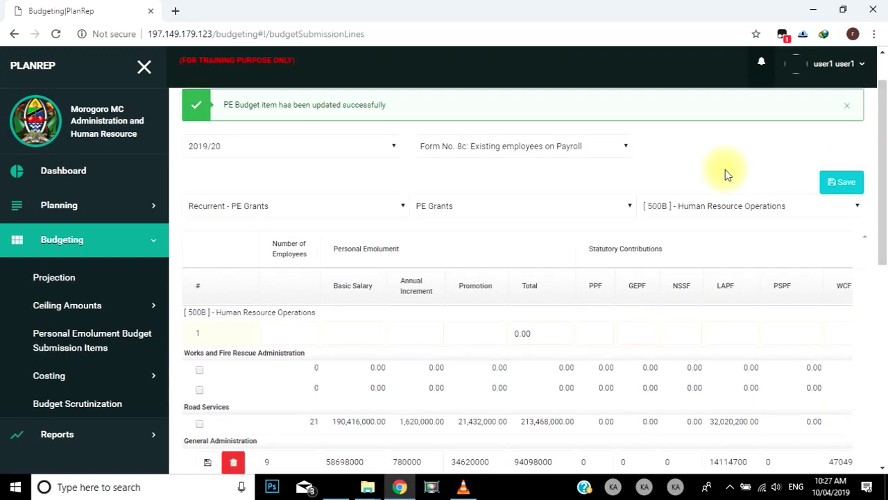
click(628, 147)
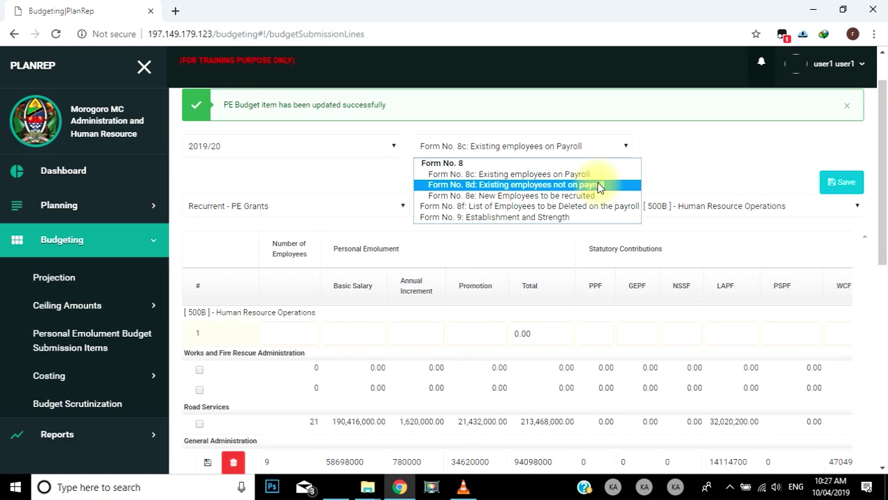
- Keep financial year 2019/20 and switch to Form No. 8d: Existing employees not on payroll
click(392, 147)
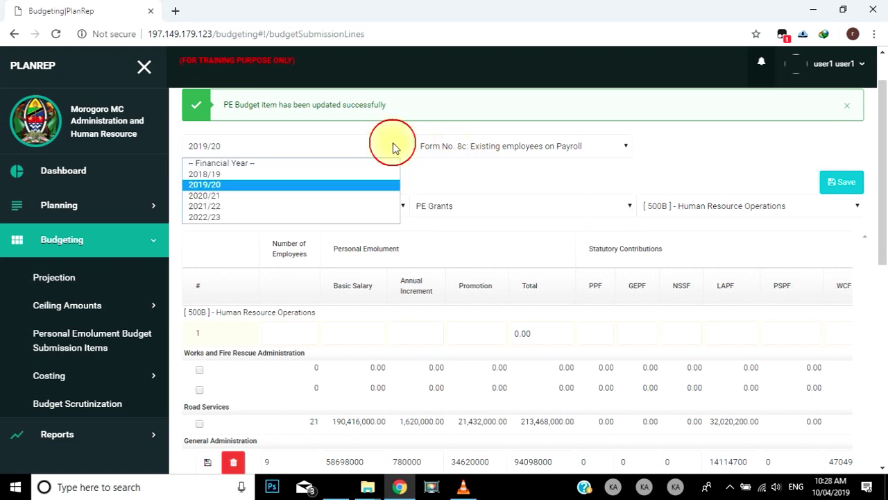
click(329, 186)
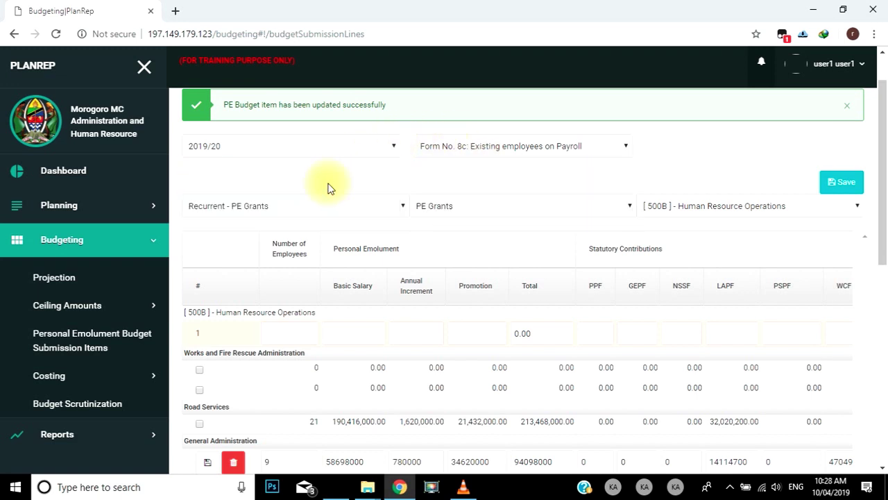
click(627, 147)
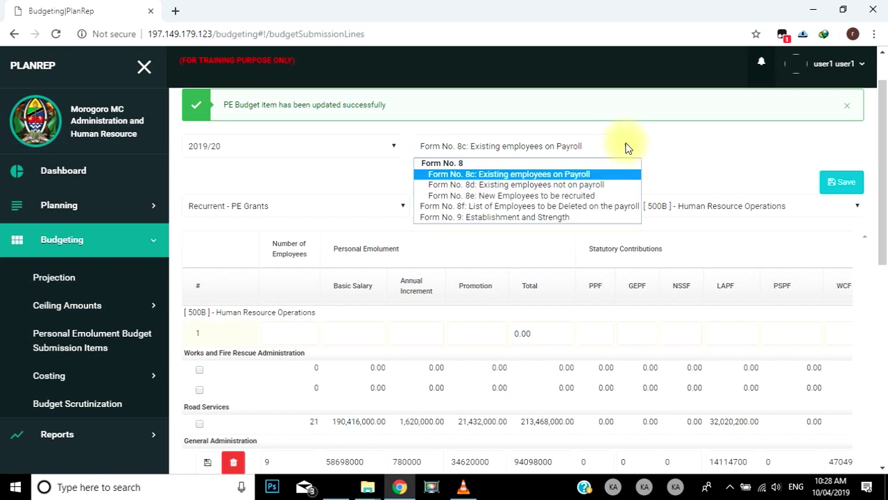
click(568, 184)
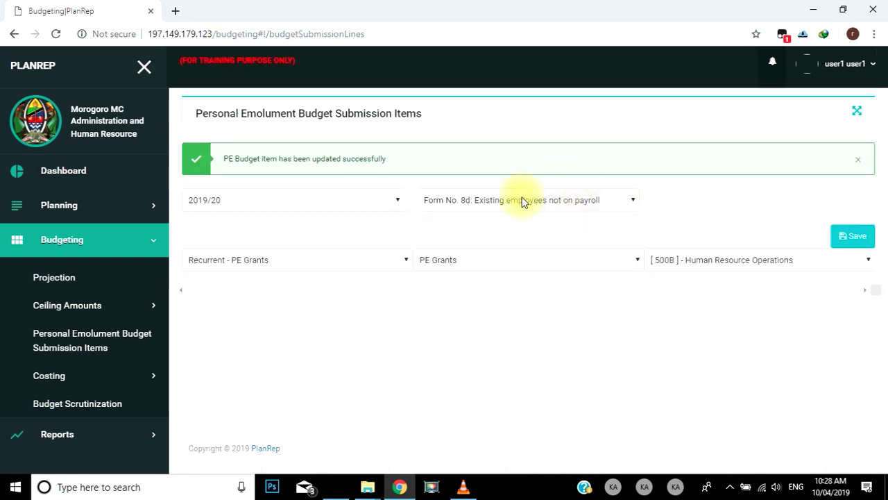
- Toggle the budget class to Recurrent - PE Own Source and back to Recurrent - PE Grants
click(406, 263)
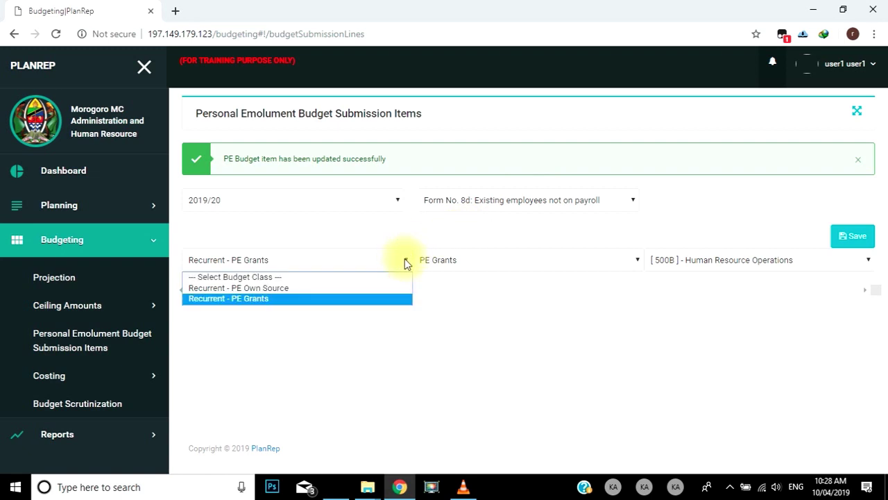
click(300, 303)
click(410, 264)
click(340, 290)
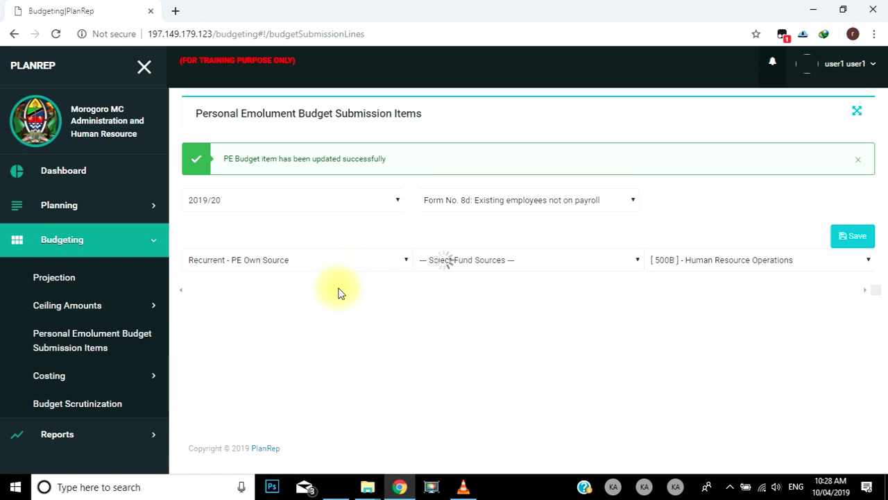
click(399, 261)
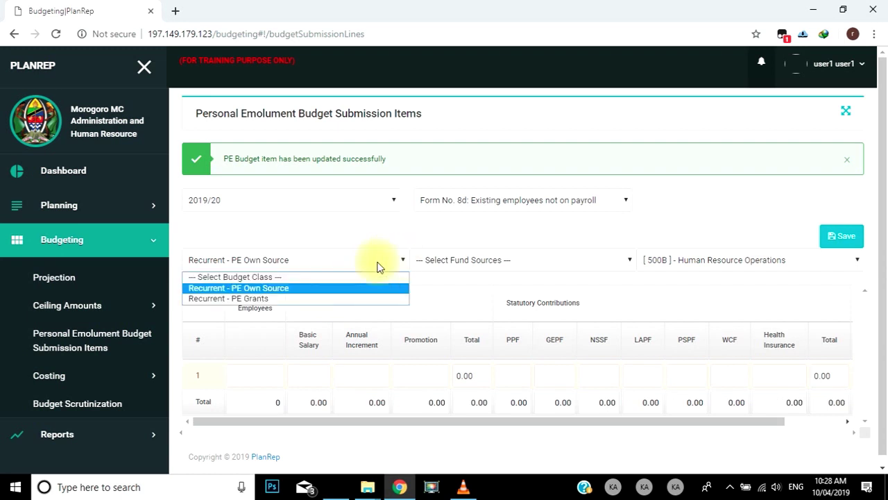
click(330, 299)
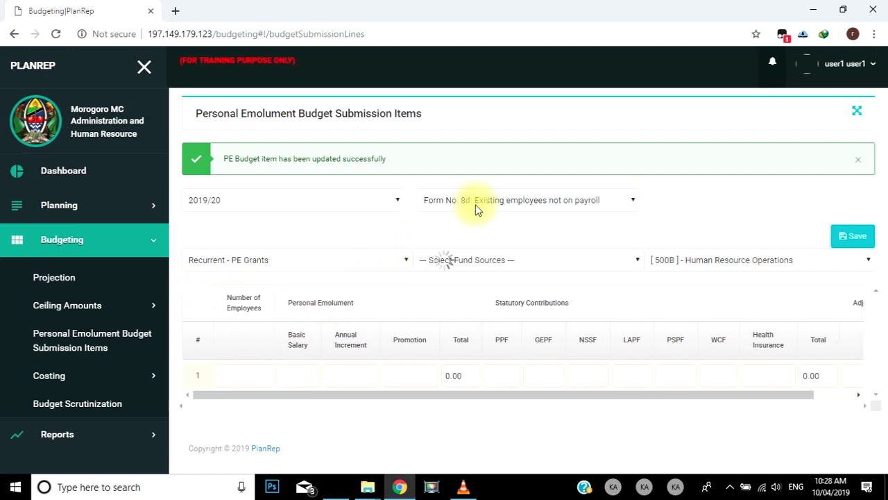
- Set the Form 8d fund source to PE Grants, keeping planning unit 500B
click(628, 262)
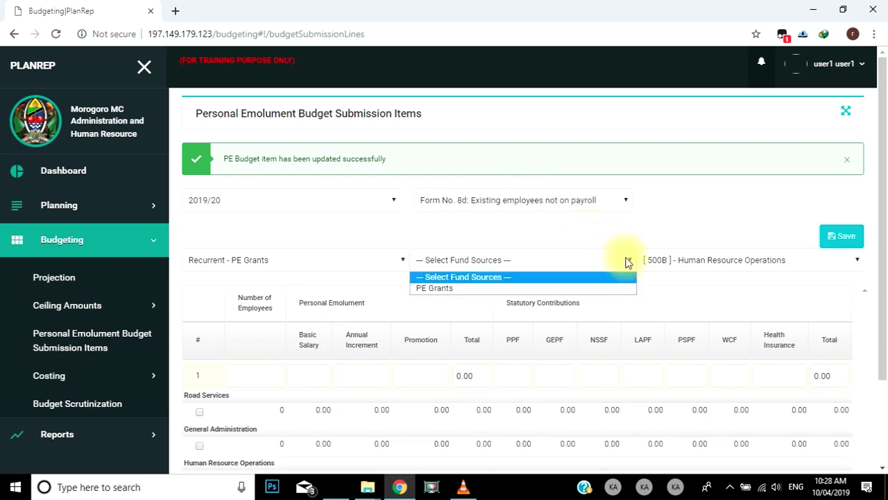
click(585, 290)
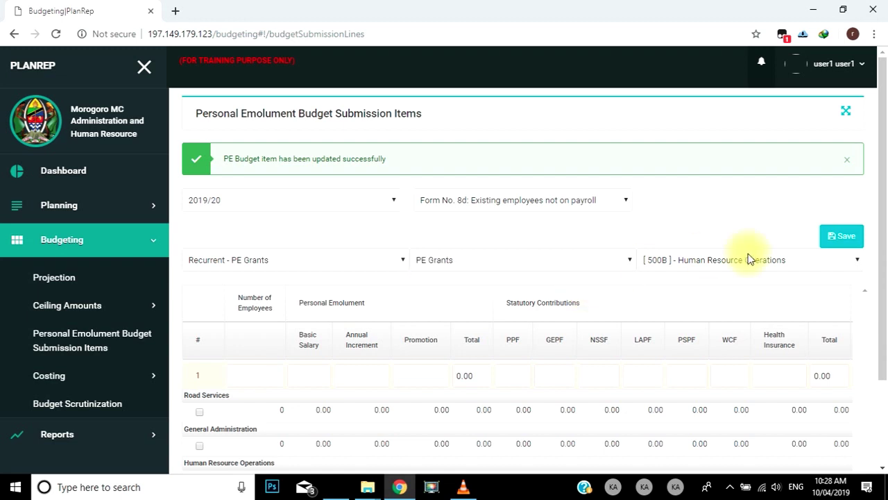
click(855, 260)
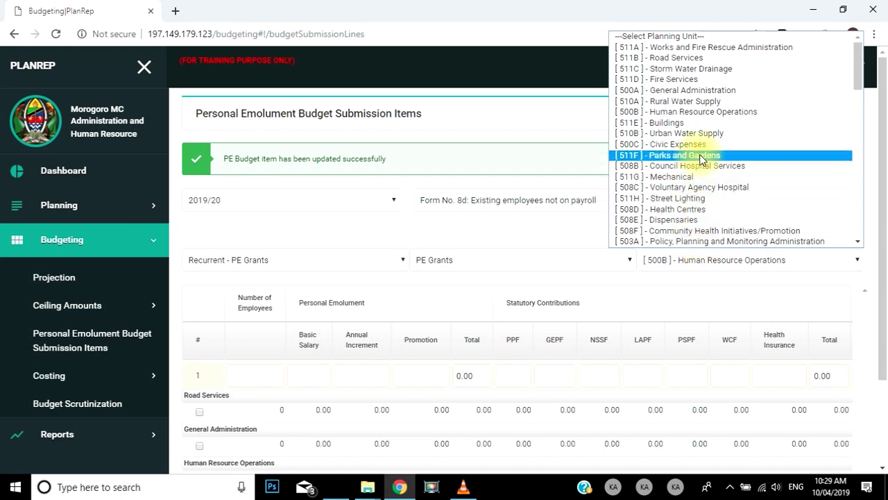
- Keep planning unit [500B] - Human Resource Operations and bring up the Form No. list
click(590, 223)
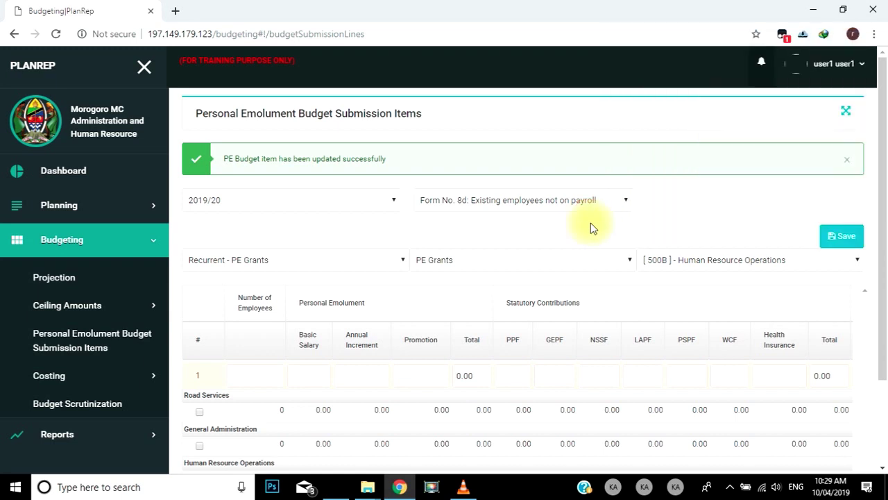
click(624, 201)
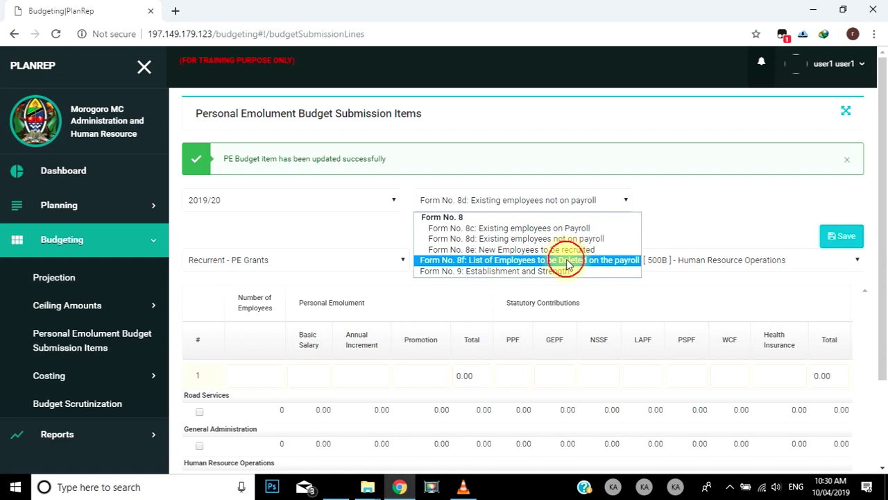
- Switch to Form No. 8f (employees to be deleted) and keep Recurrent - PE Grants as budget class
click(567, 259)
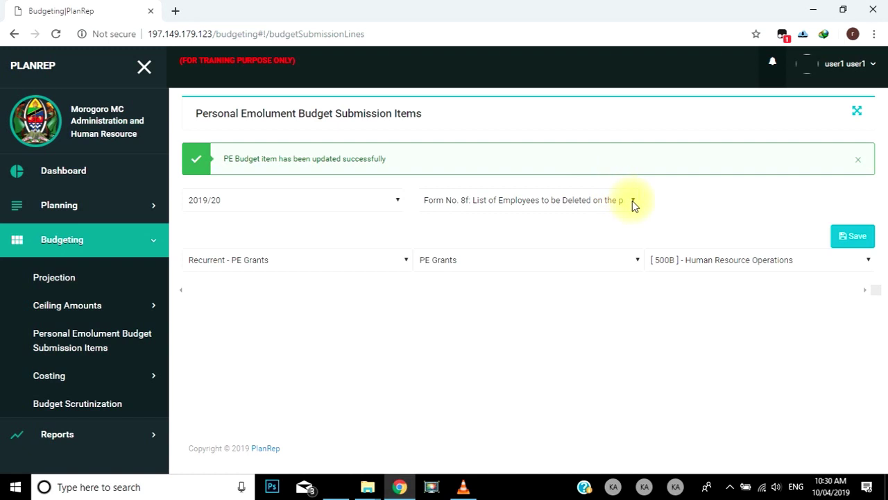
click(407, 260)
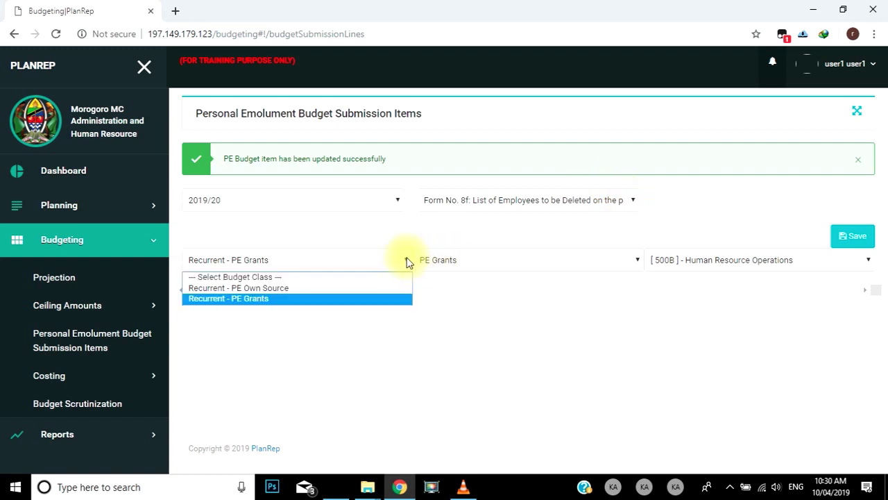
click(331, 298)
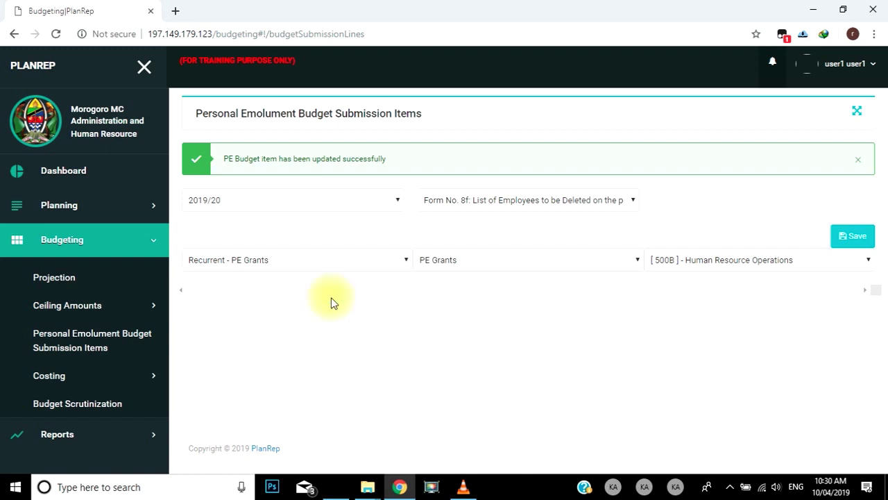
click(403, 262)
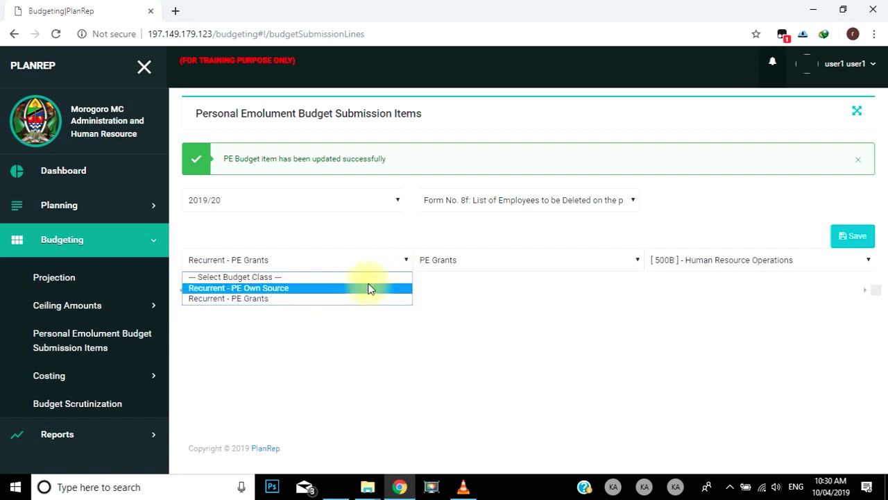
click(493, 232)
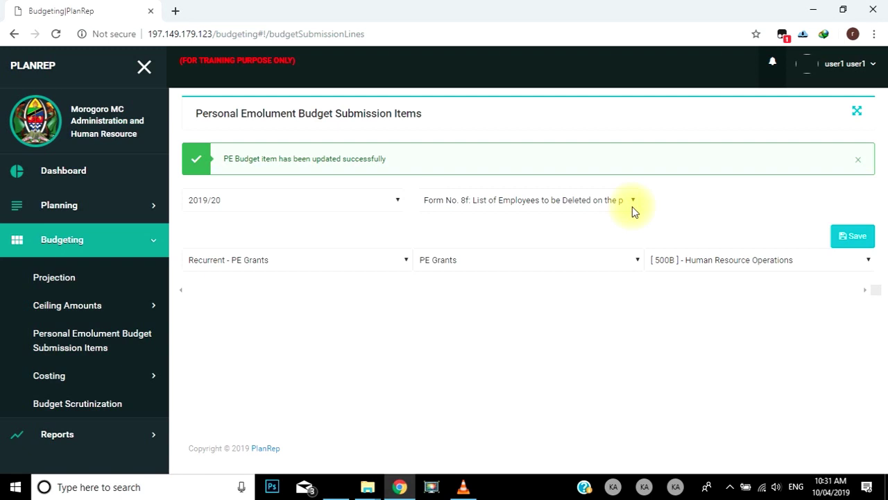
click(633, 212)
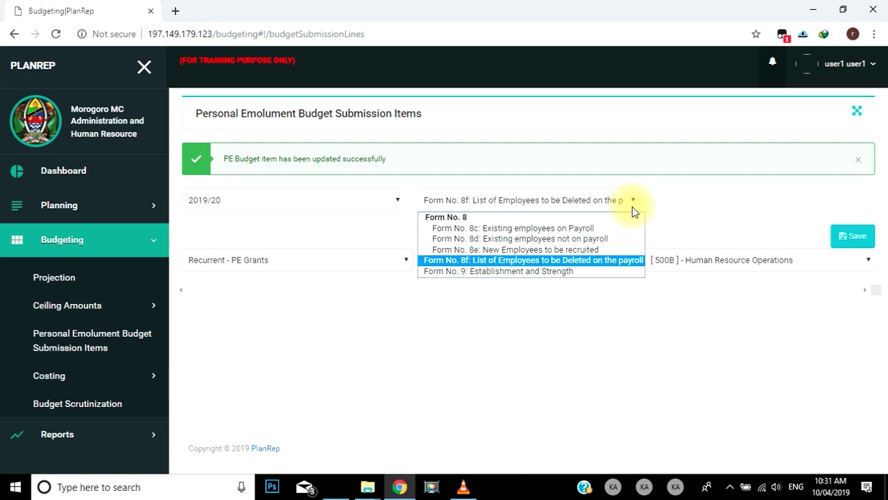
- Keep Form No. 8f and change its budget class to Recurrent - PE Own Source
click(619, 261)
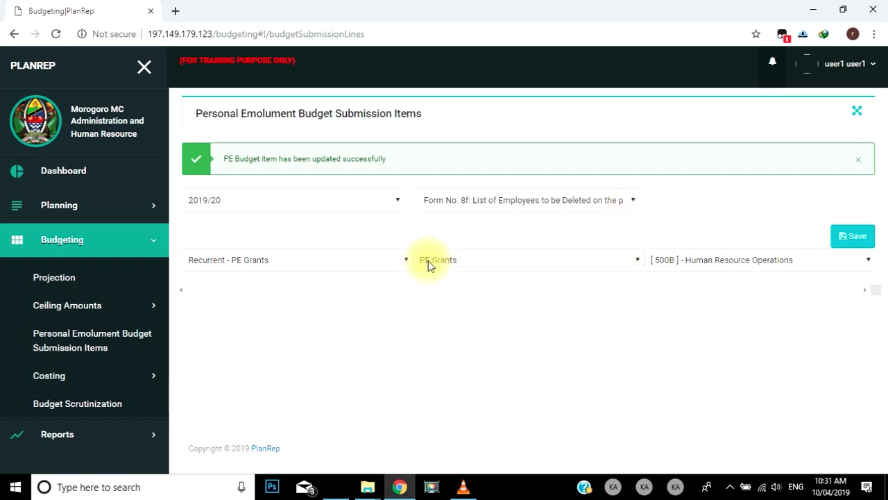
click(407, 261)
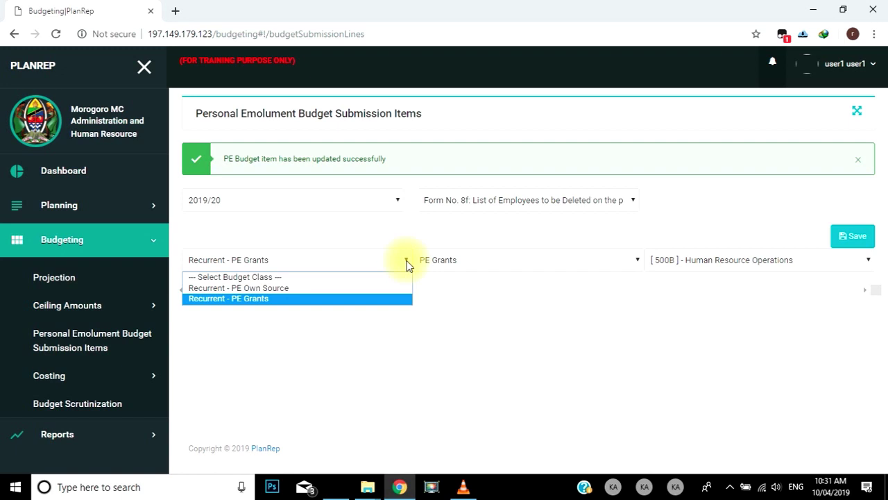
click(343, 301)
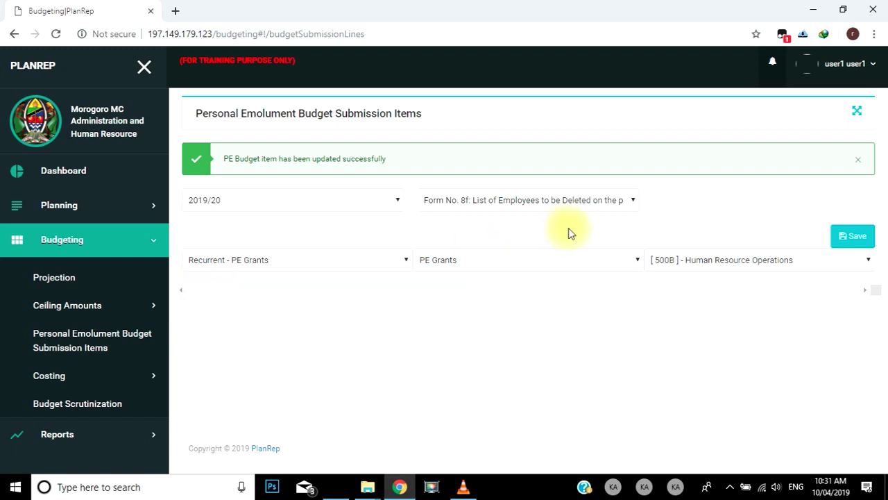
click(405, 260)
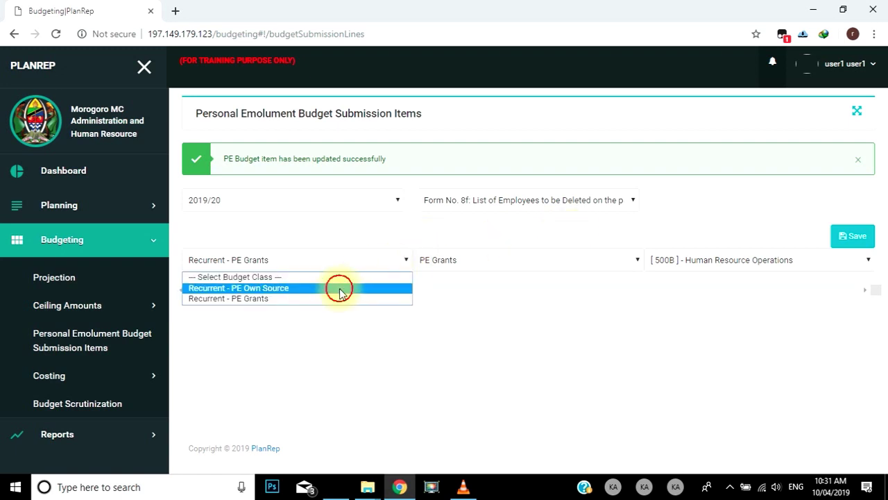
click(340, 291)
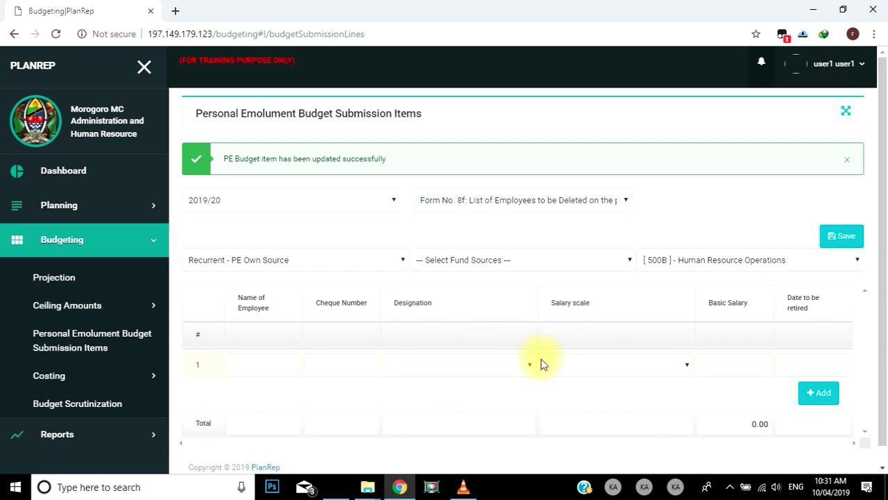
drag(882, 207, 886, 255)
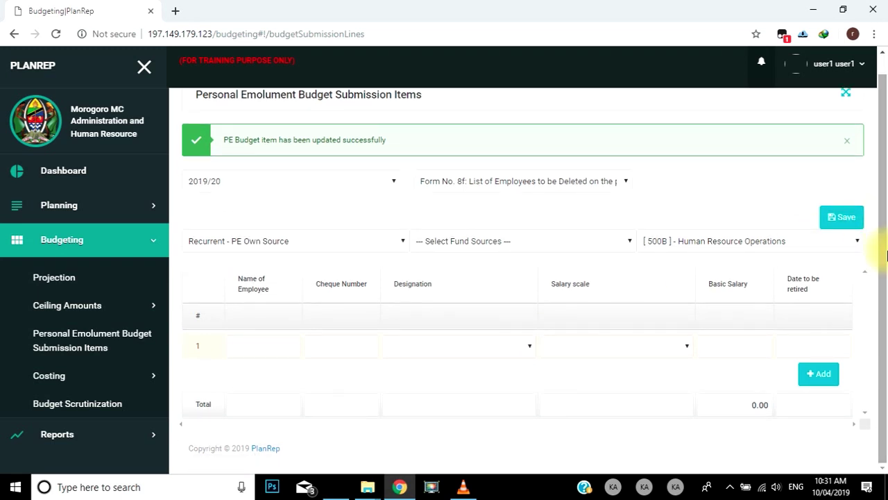
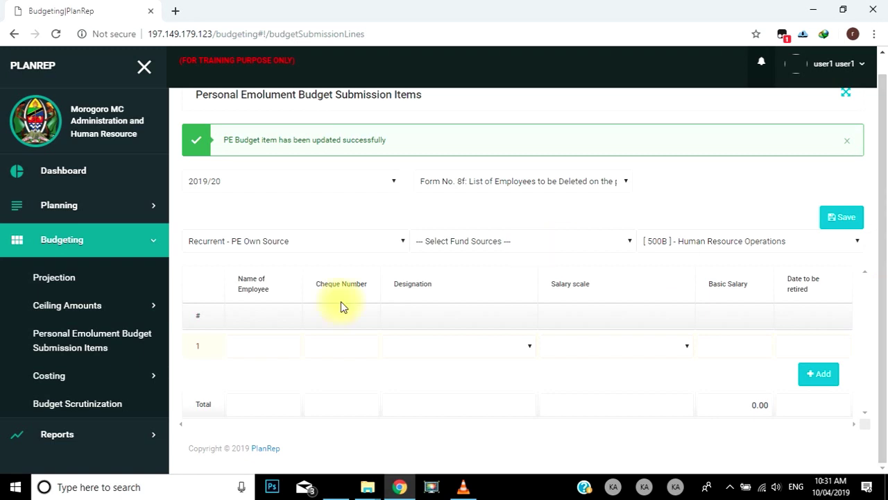
- Enter the employee's full name and cheque number in Form 8f row 1
click(240, 349)
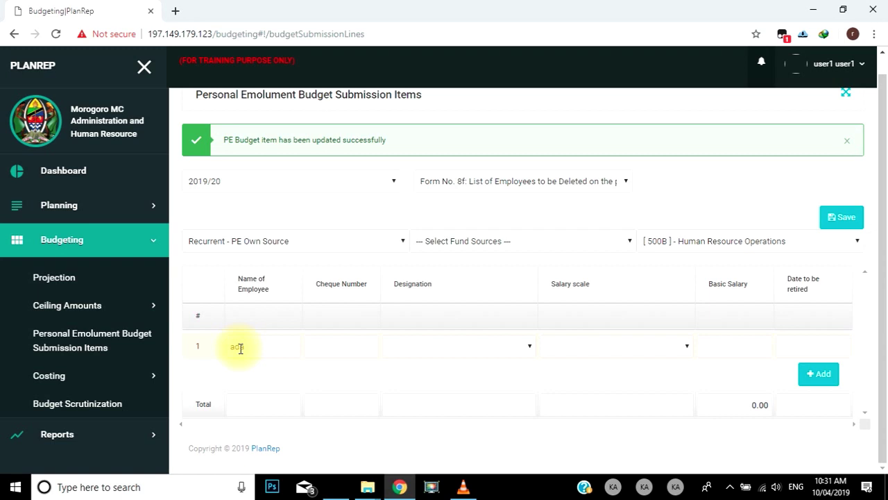
click(330, 347)
text(12345)
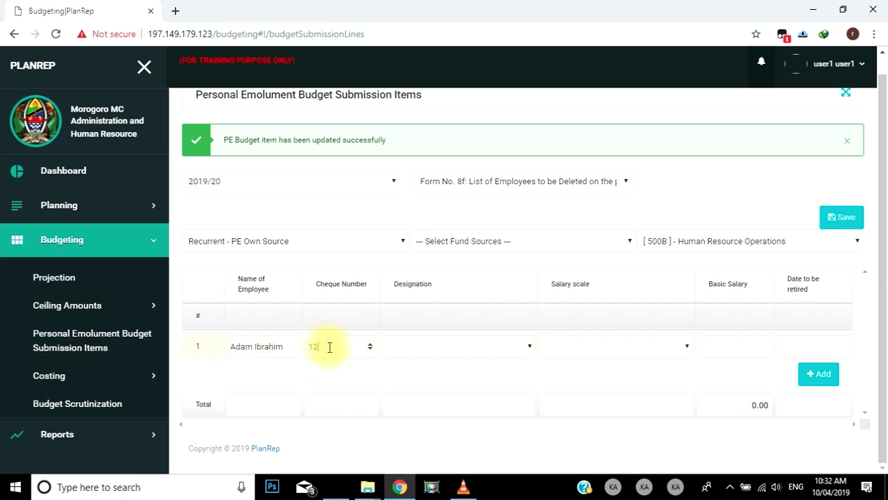
- Set row 1 to Agro - Engineer I, scale TGHS F, salary 24500000, retiring 2-02-2019
click(531, 350)
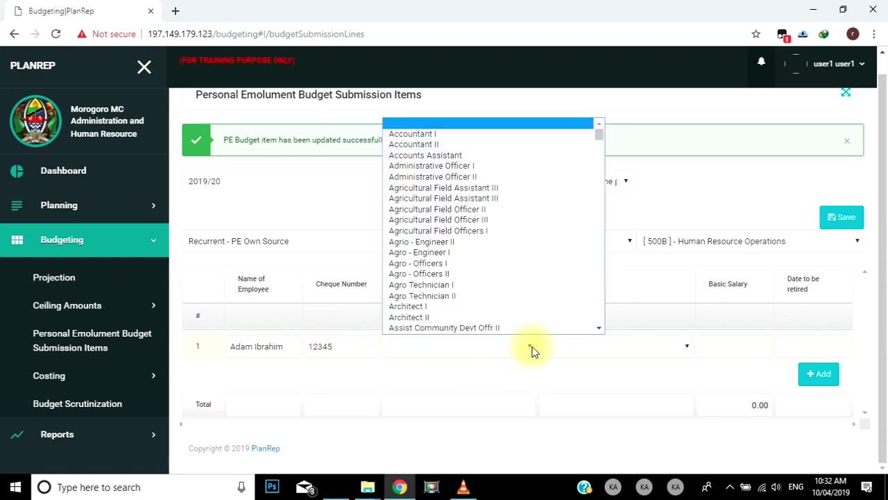
click(465, 252)
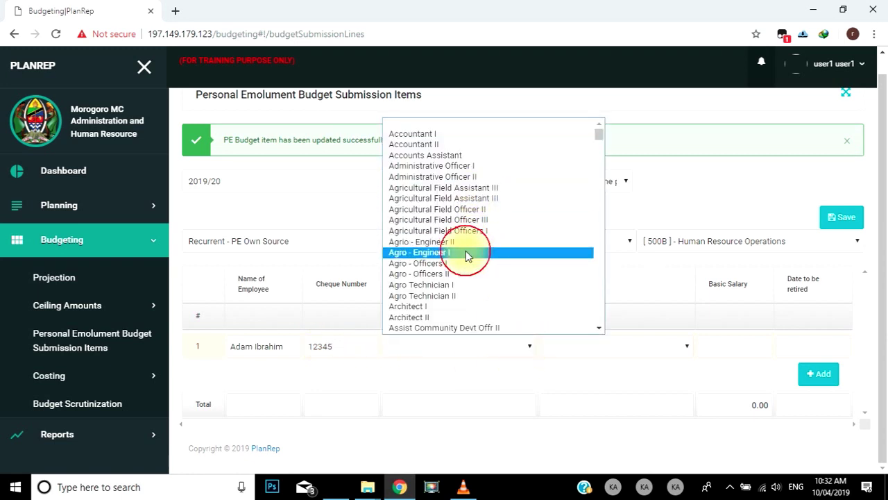
click(688, 349)
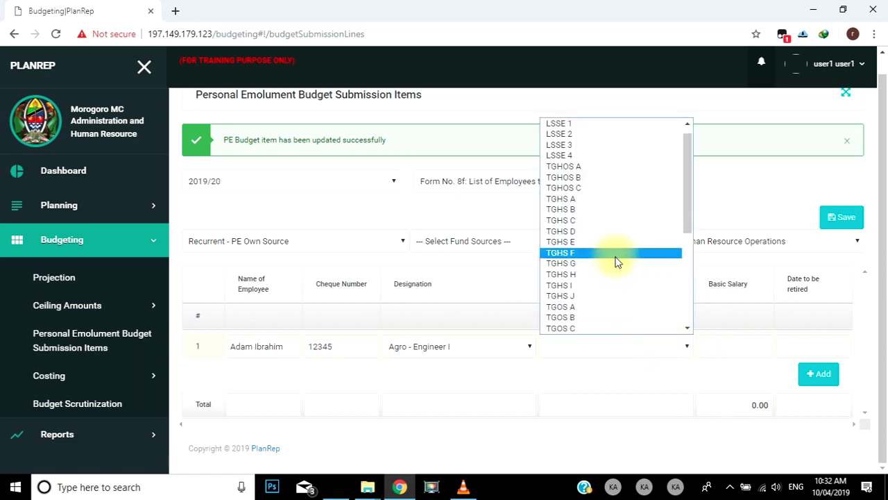
click(615, 254)
click(749, 347)
text(2)
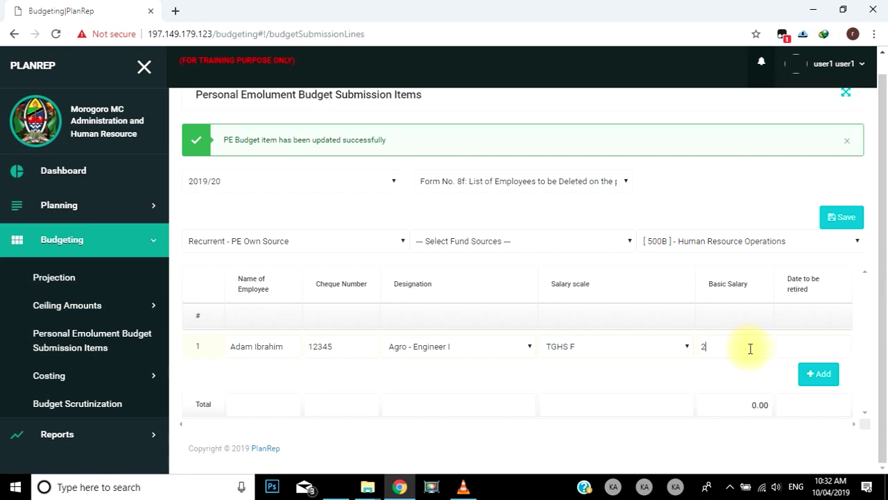
text(4500000)
click(817, 351)
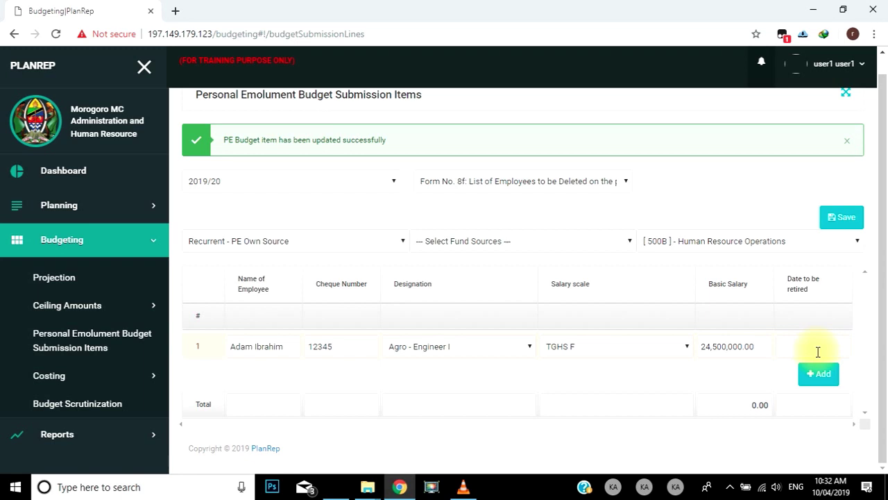
text(2)
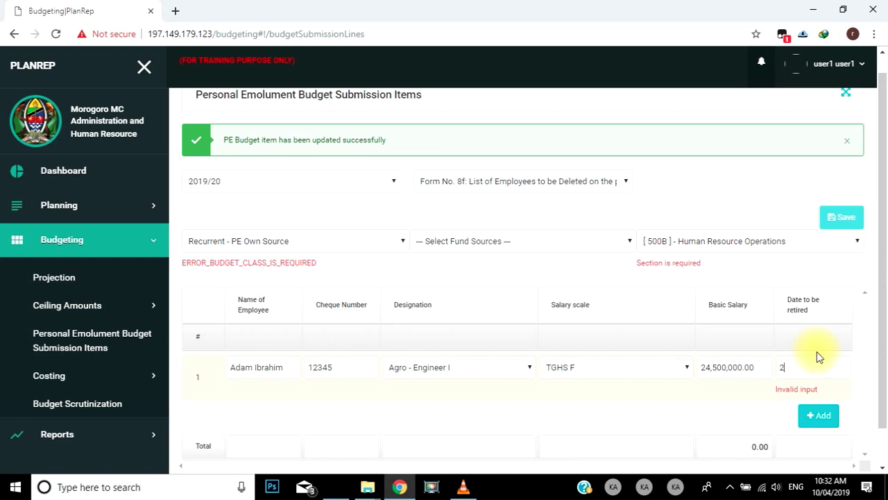
text(-02)
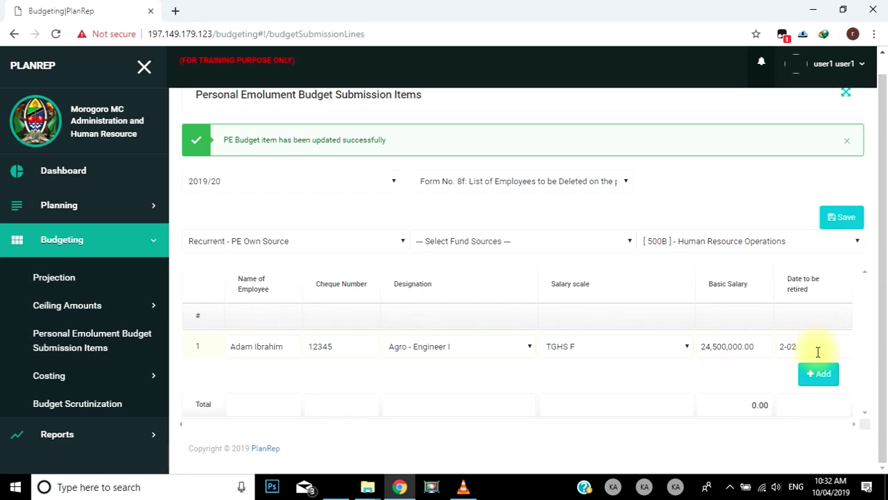
text(-2019)
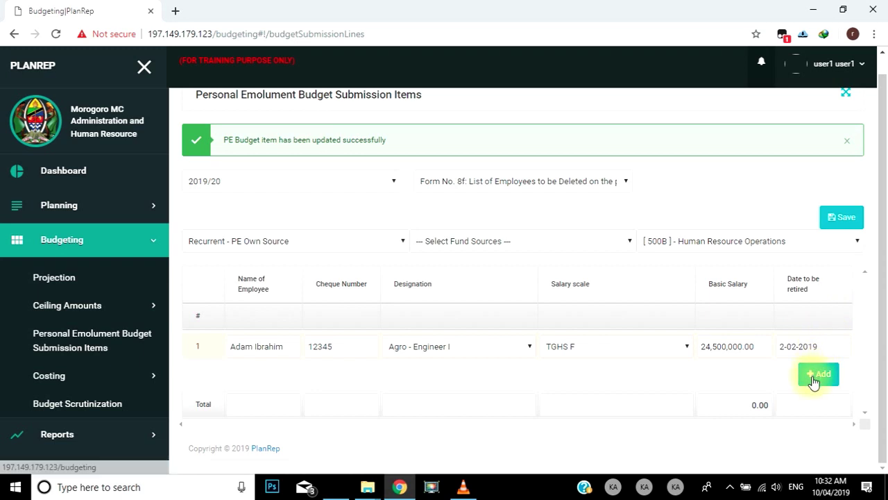
- Add a second employee row, keep the planning unit on 500B, and save Form 8f
click(814, 378)
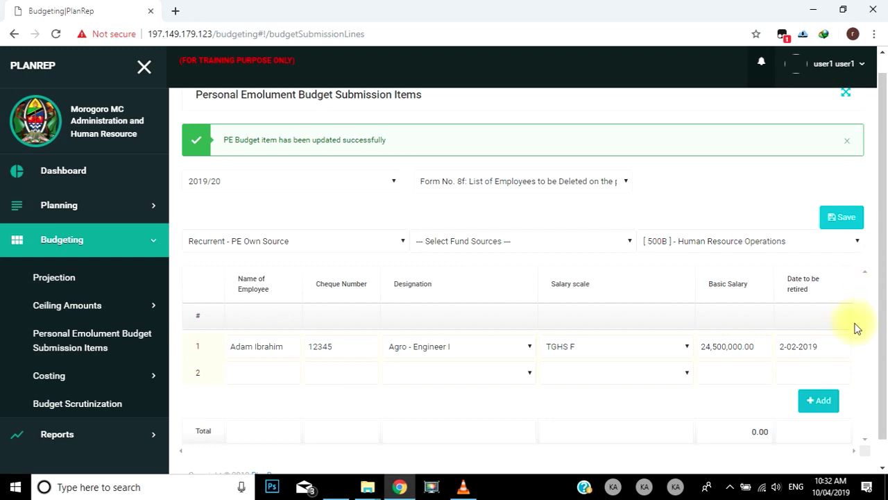
click(857, 243)
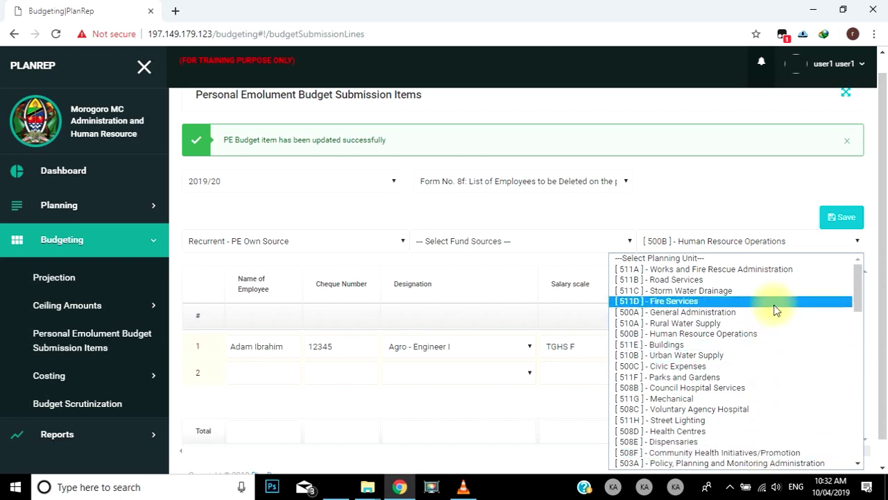
click(761, 210)
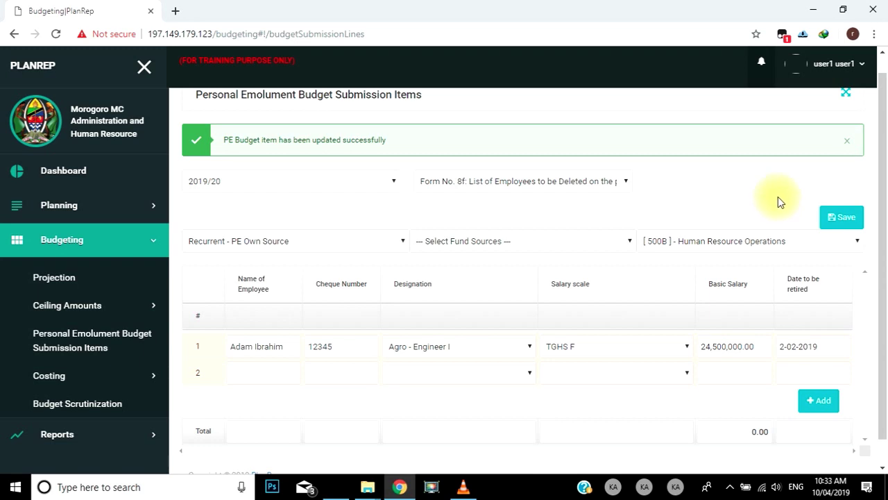
click(784, 248)
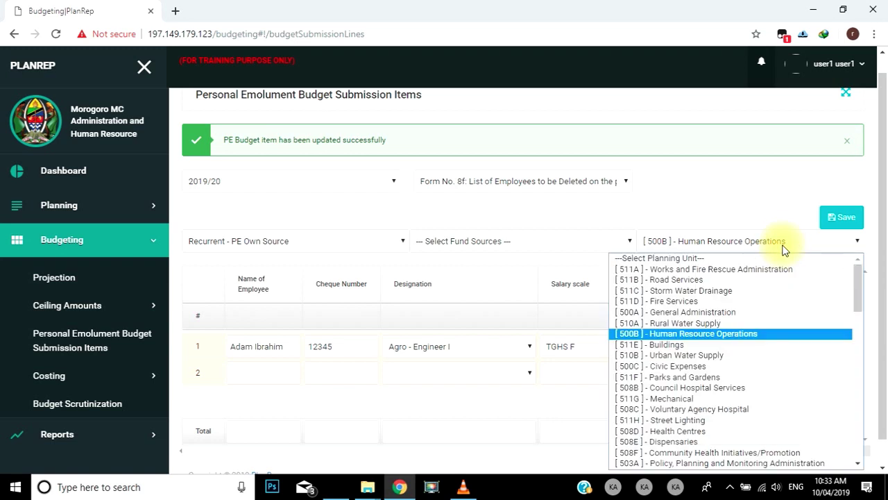
click(776, 209)
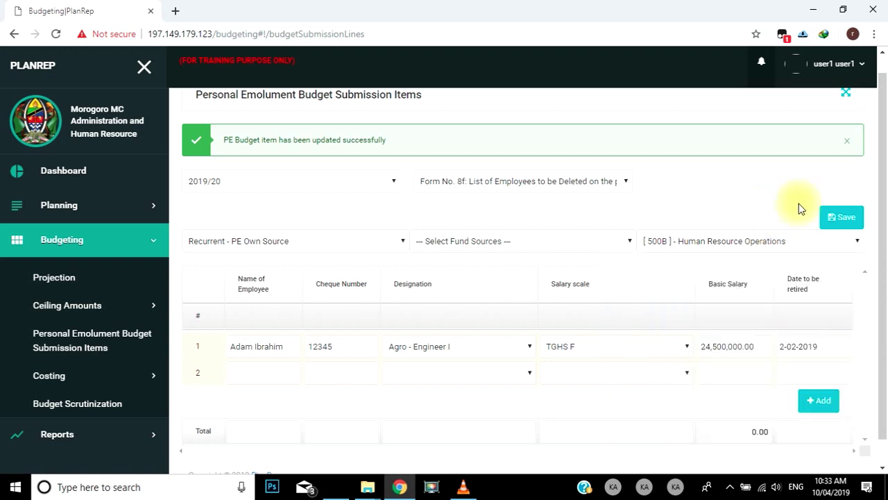
click(843, 215)
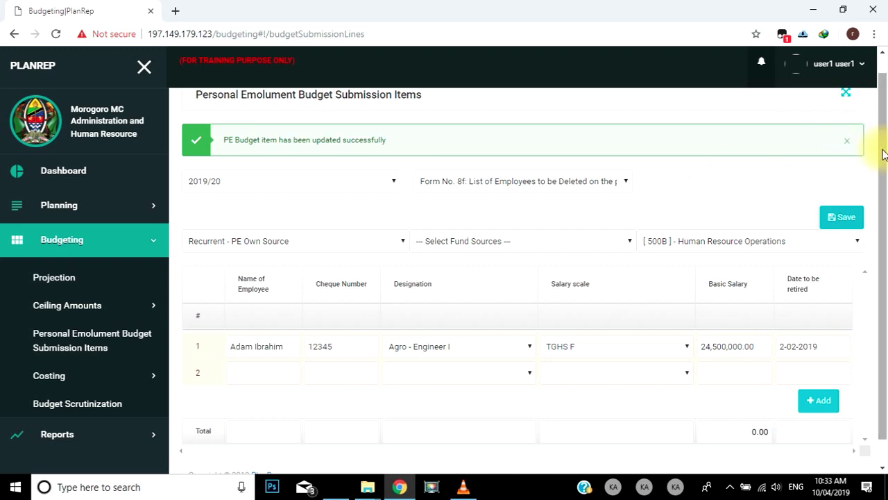
- Scroll the page to Form No. 9: Establishment and Strength for 511B Road Services
mouse_move(884, 156)
mouse_down()
mouse_move(885, 243)
mouse_move(886, 144)
mouse_up()
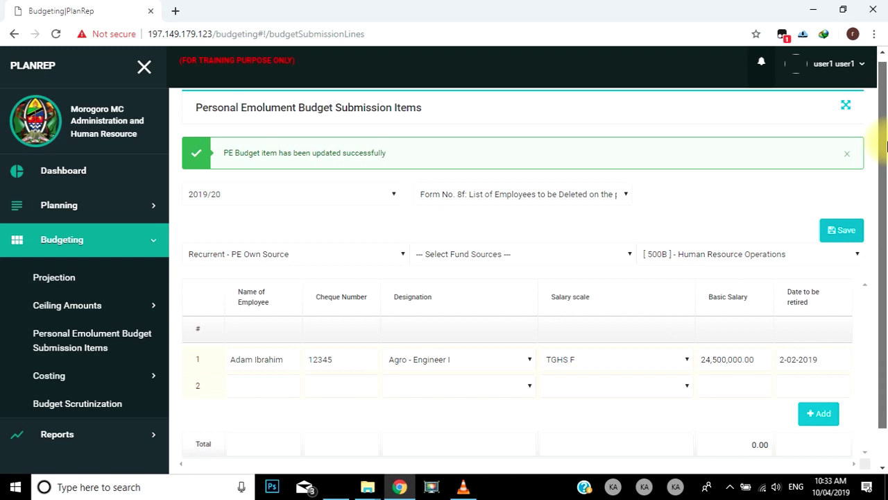
drag(886, 144, 886, 183)
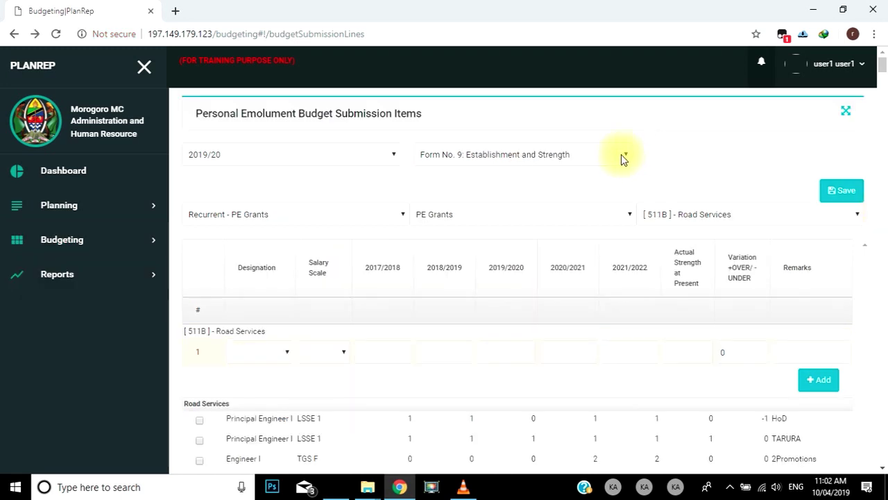
- Keep Form No. 9, Recurrent - PE Grants and PE Grants, and choose planning unit [511D] - Fire Services
click(621, 154)
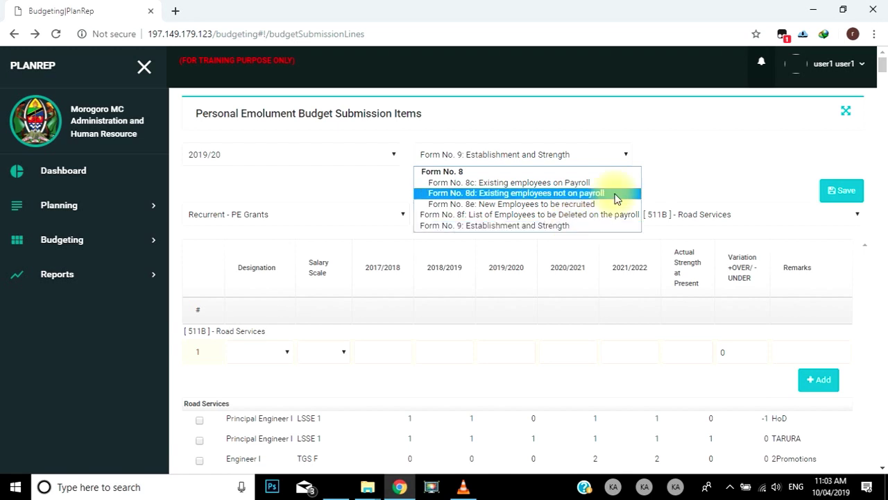
click(664, 188)
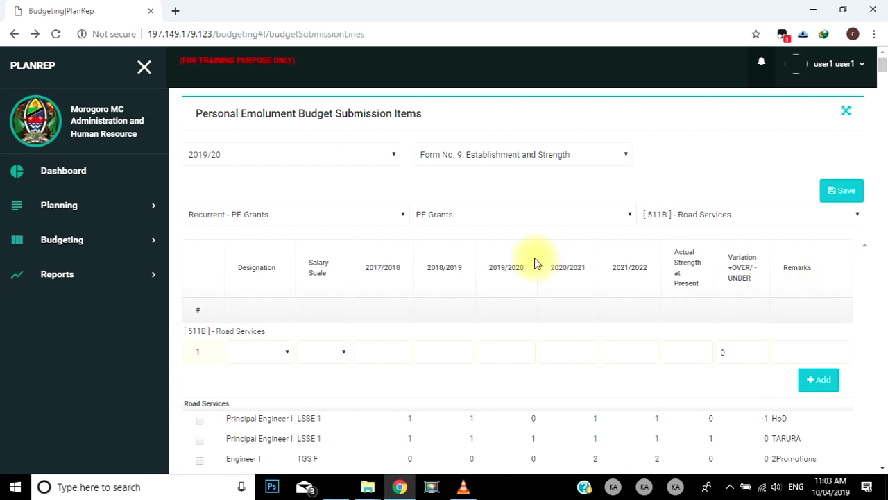
click(404, 215)
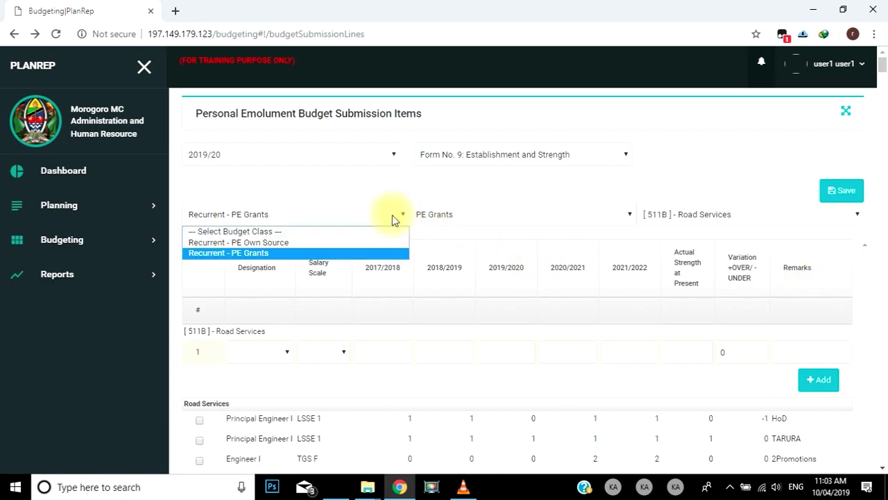
click(321, 251)
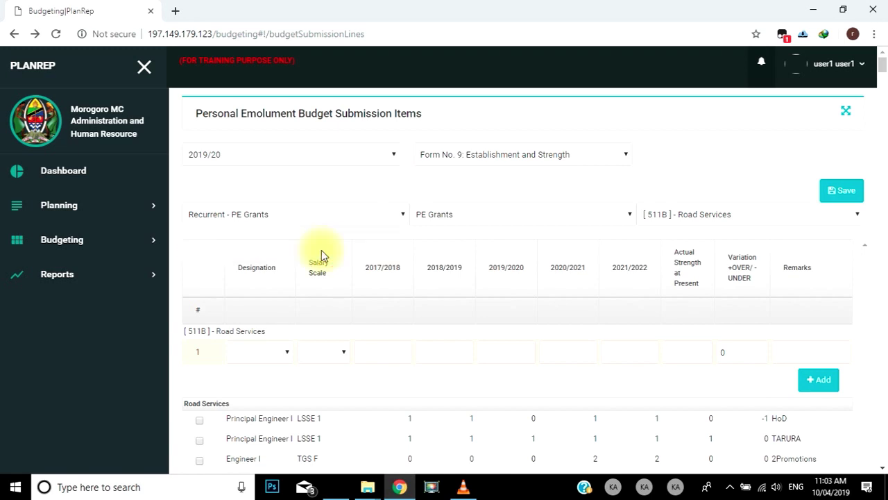
click(630, 214)
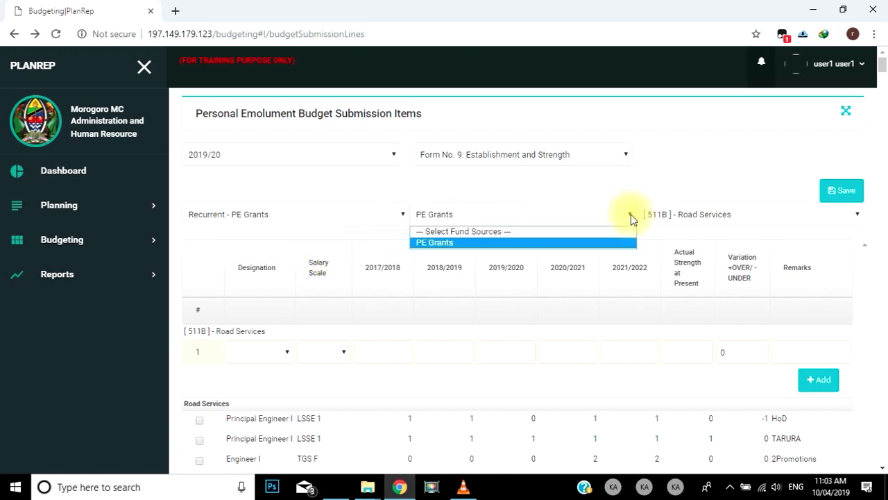
click(568, 249)
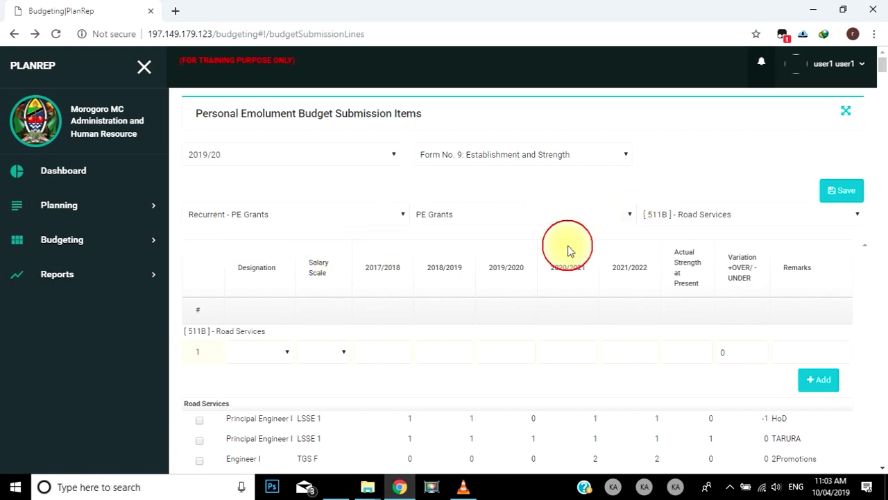
click(858, 215)
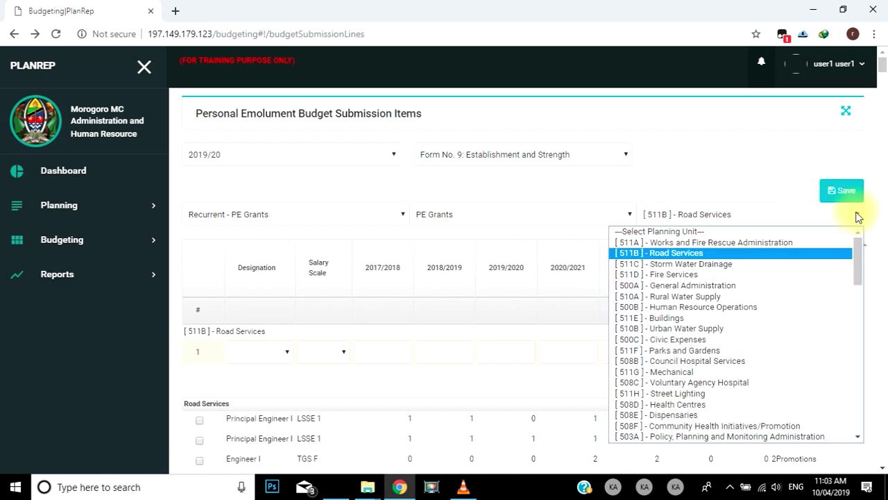
click(742, 275)
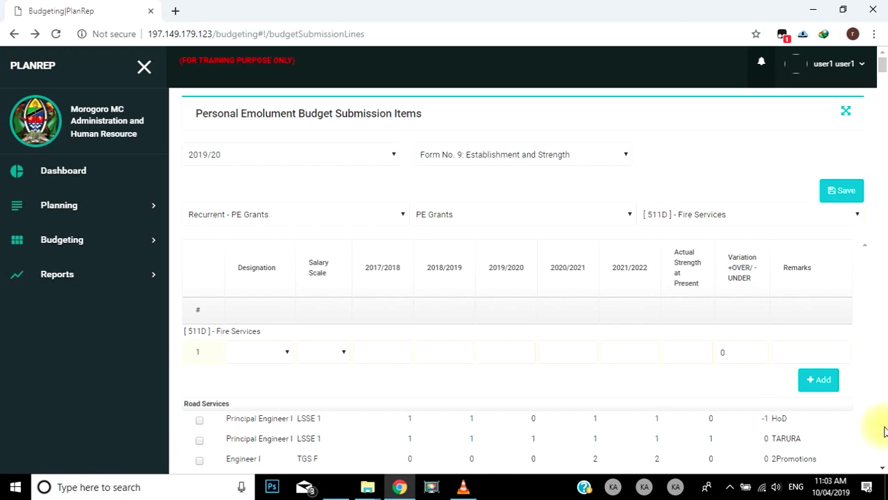
- Give Fire Services row 1 the designation Agrio - Engineer II and salary scale TGHS F
scroll(884, 467, down, 3)
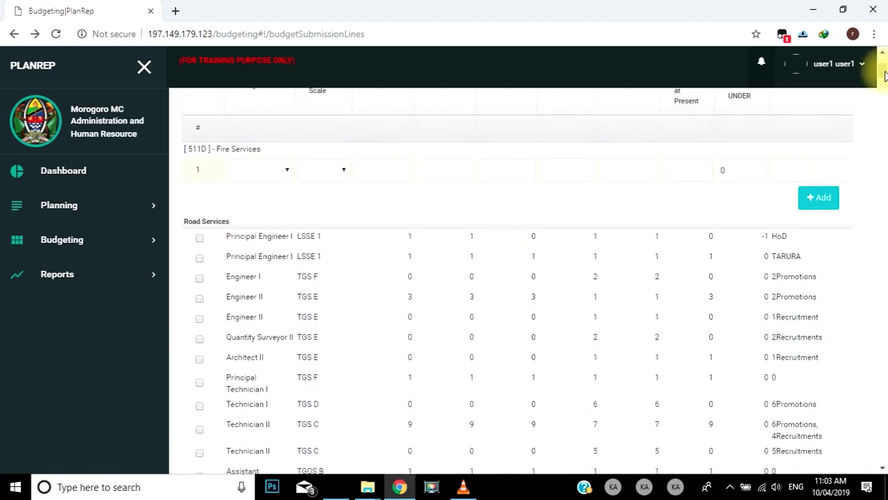
drag(884, 75, 884, 68)
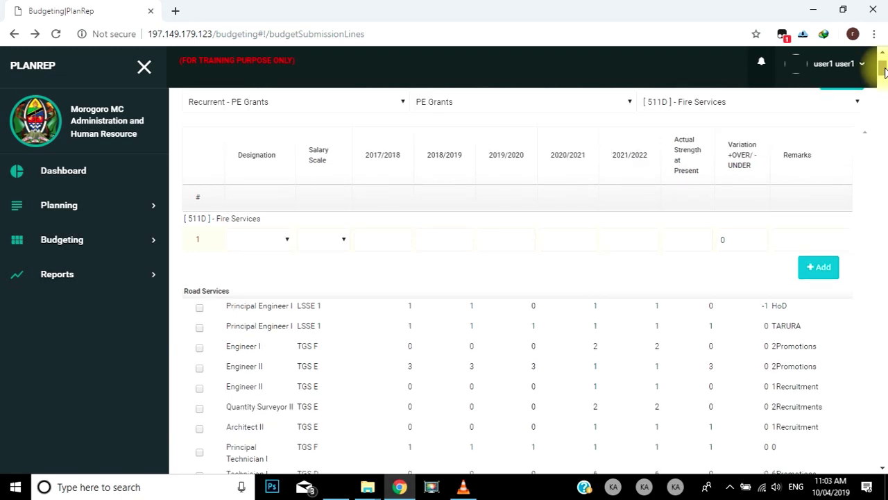
click(289, 239)
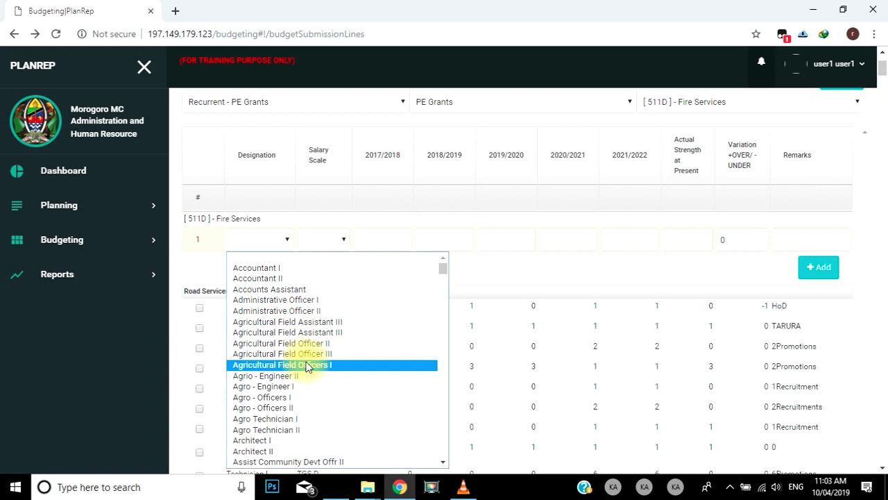
click(308, 376)
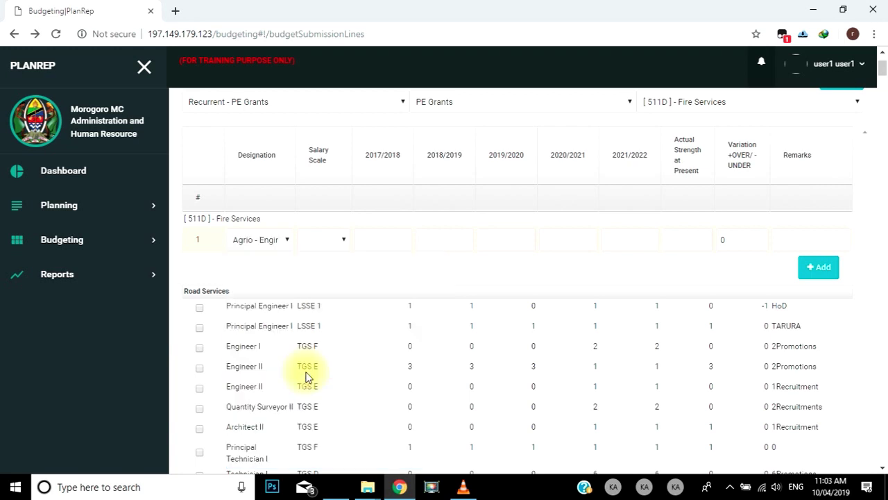
click(343, 239)
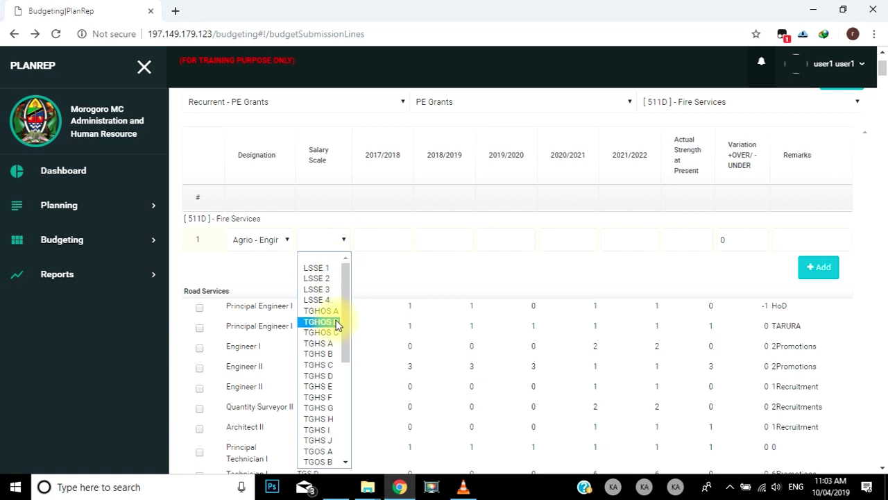
click(331, 397)
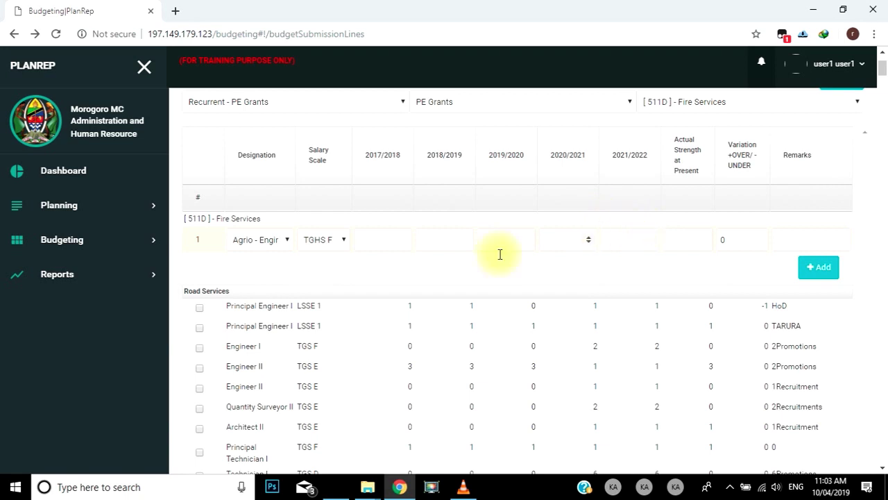
- Enter row 1's figures for 2017/2018 to 2021/2022: 1, 2, 2, 2, 35
click(389, 239)
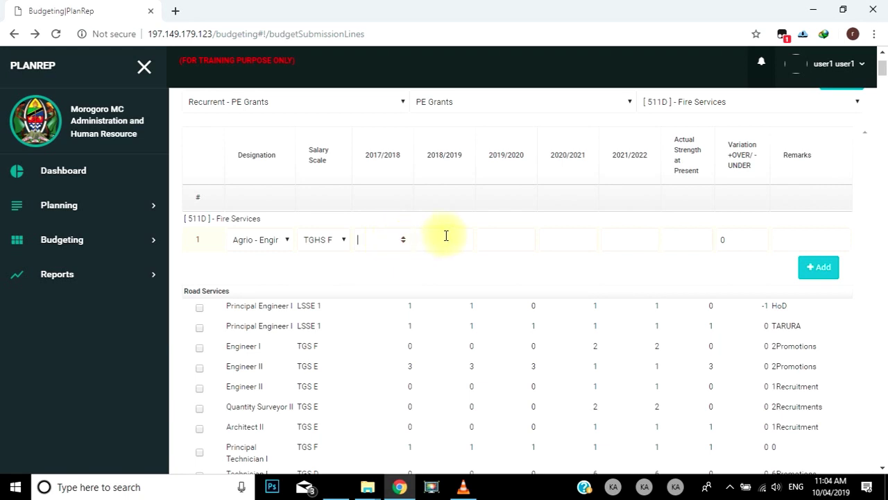
text(1)
click(446, 236)
text(2)
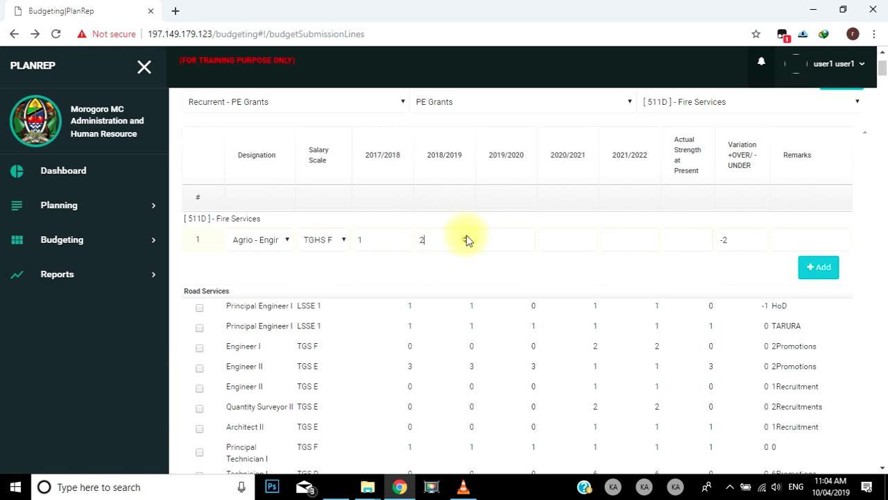
click(493, 234)
text(2)
click(553, 236)
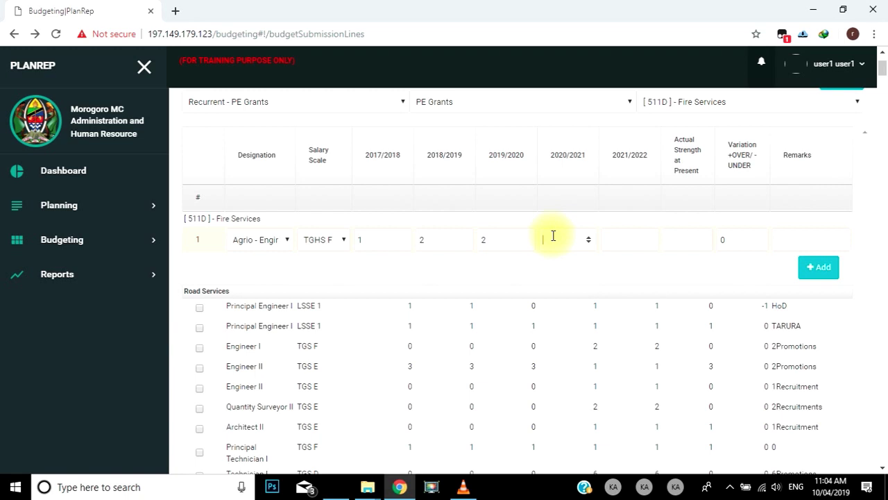
text(2)
click(637, 241)
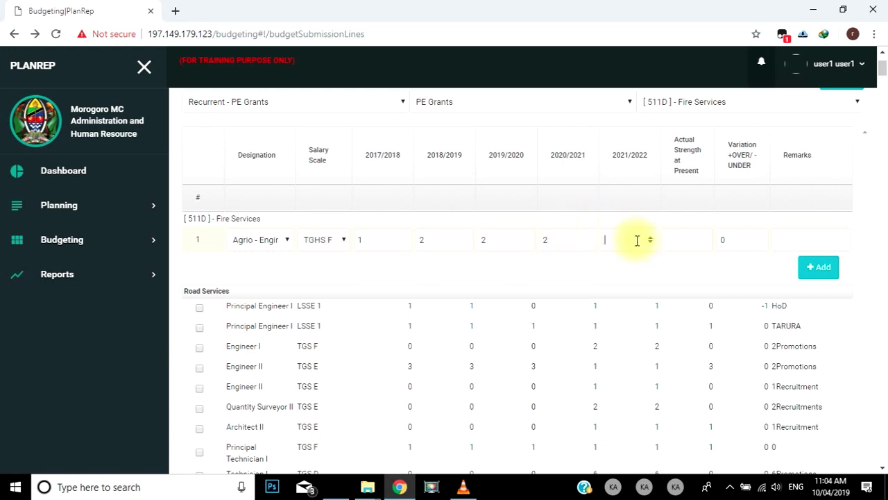
text(35)
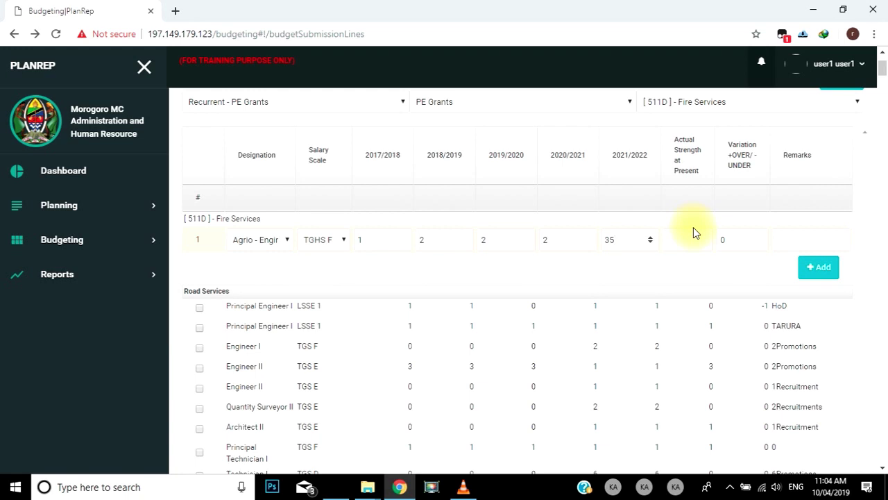
- Set row 1's actual strength to 20 and add an empty second row
click(690, 238)
text(20)
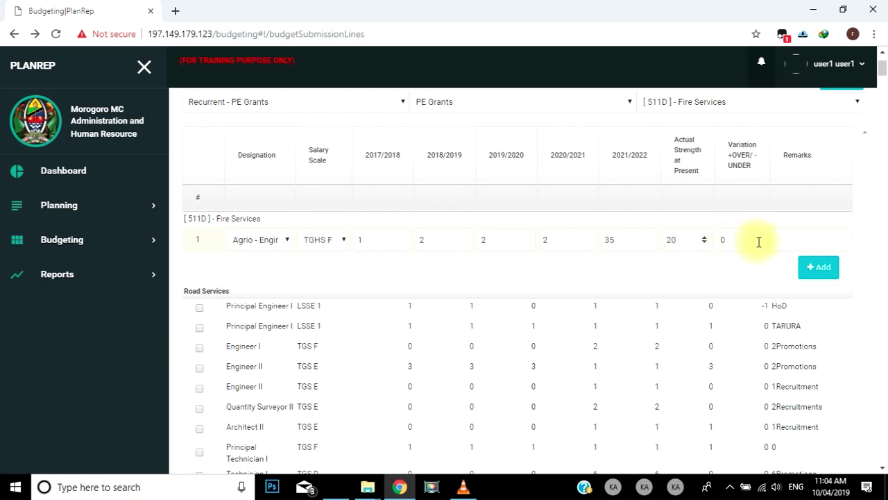
click(815, 269)
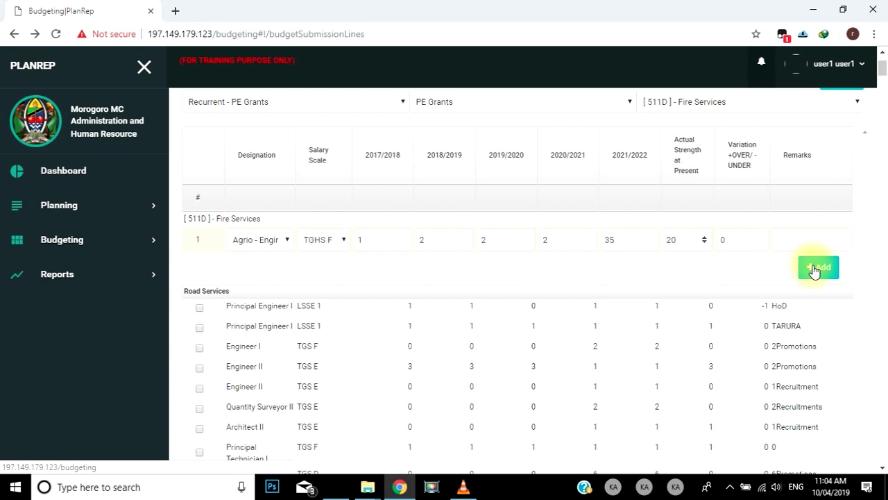
click(809, 274)
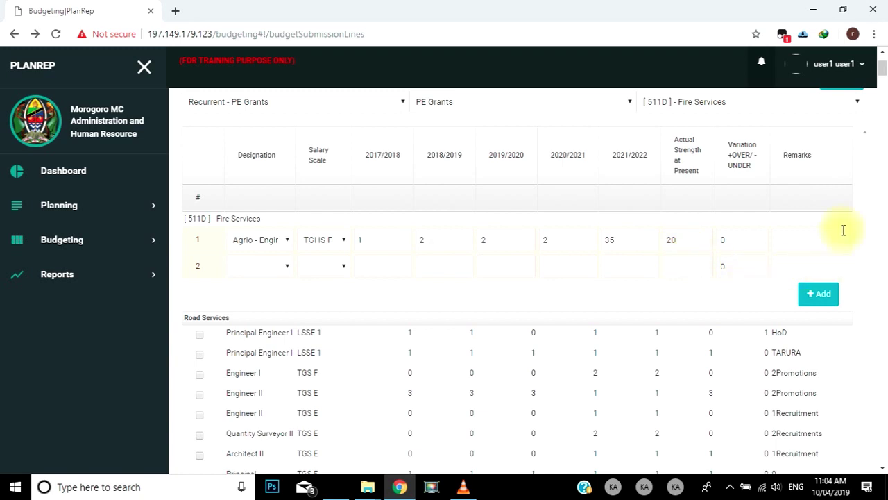
scroll(885, 73, up, 3)
scroll(884, 72, down, 1)
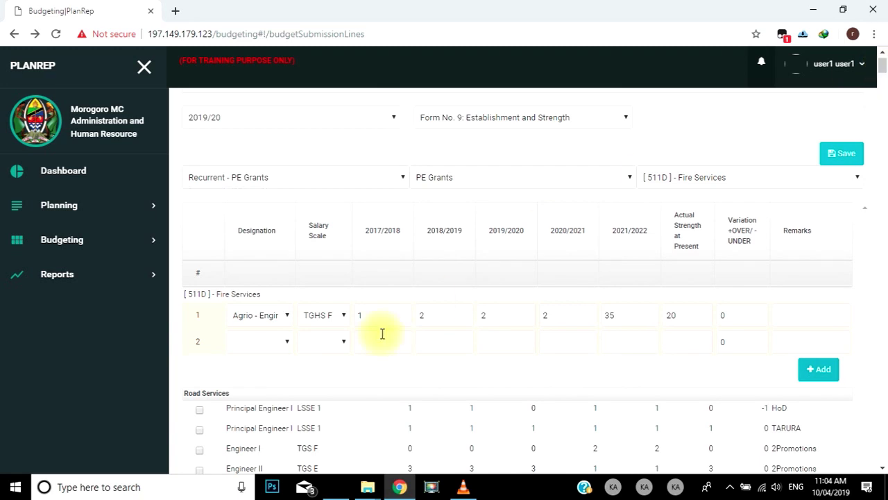
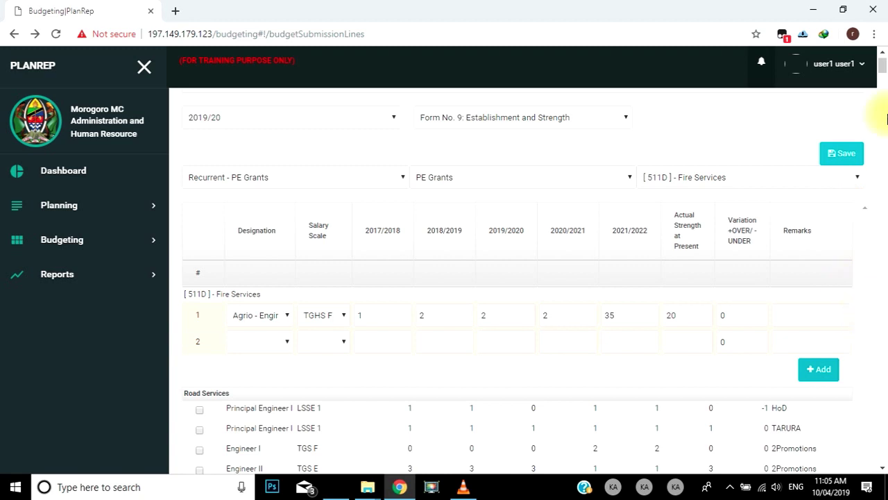
- Complete Fire Services row 1 on Form No. 9: Agrio-Engineer, TGHS F, values 1, 2, 2, 2, 35, strength 20
mouse_move(883, 66)
mouse_down()
mouse_move(884, 103)
mouse_move(884, 62)
mouse_up()
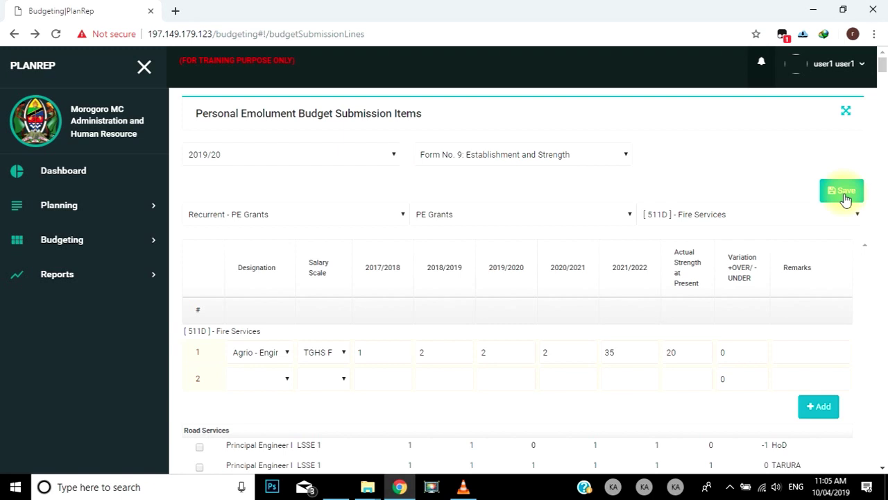
- Save the Fire Services entry and bring up the 511B Road Services staff rows
click(844, 198)
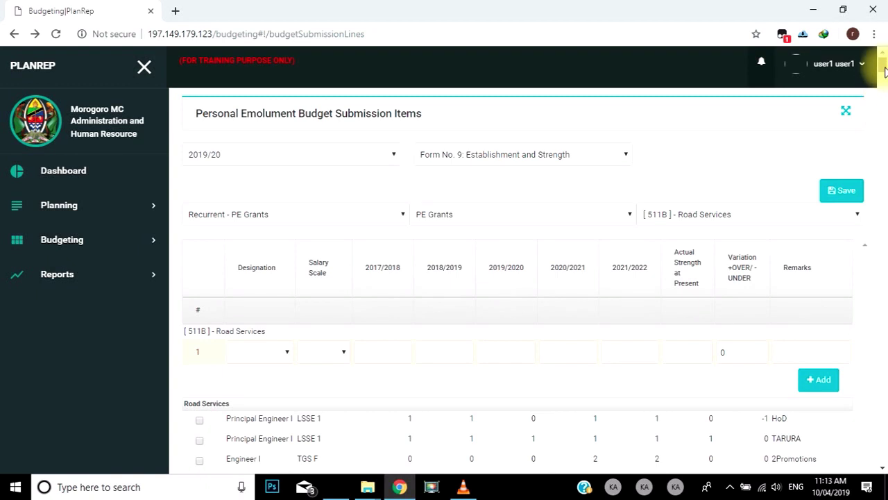
mouse_move(884, 66)
mouse_down()
mouse_move(883, 112)
mouse_move(885, 68)
mouse_move(886, 77)
mouse_up()
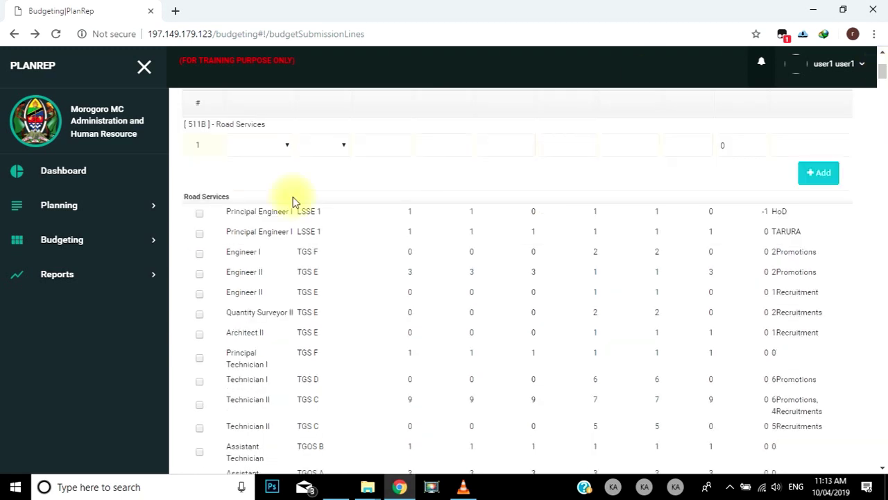
- Change the Principal Engineer I row's 2017/2018 value to 2 and answer No to the PE budget update
click(200, 214)
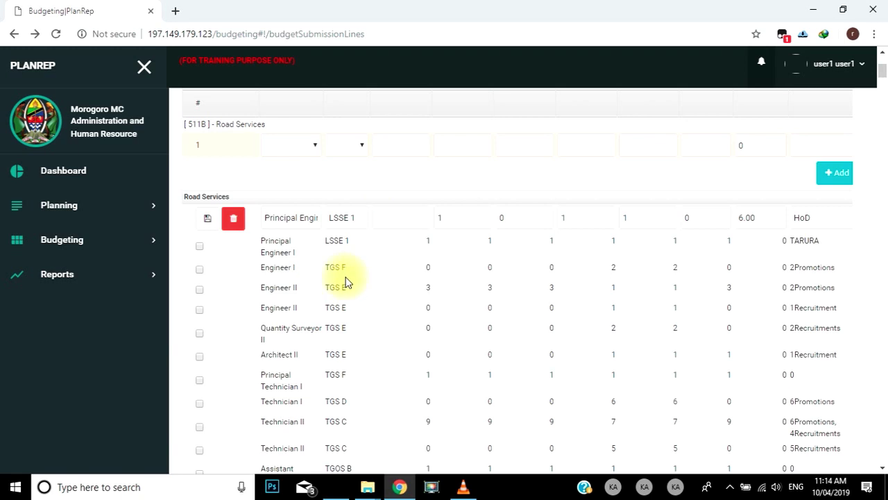
text(2)
click(207, 224)
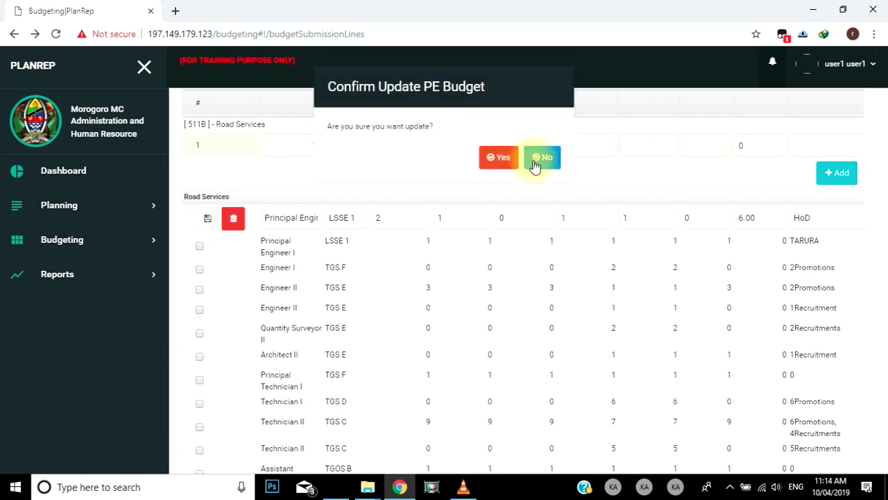
click(533, 165)
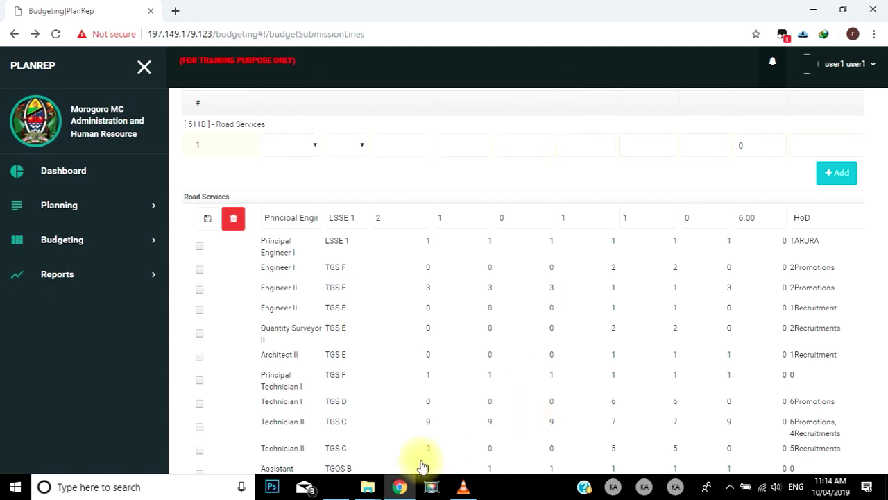